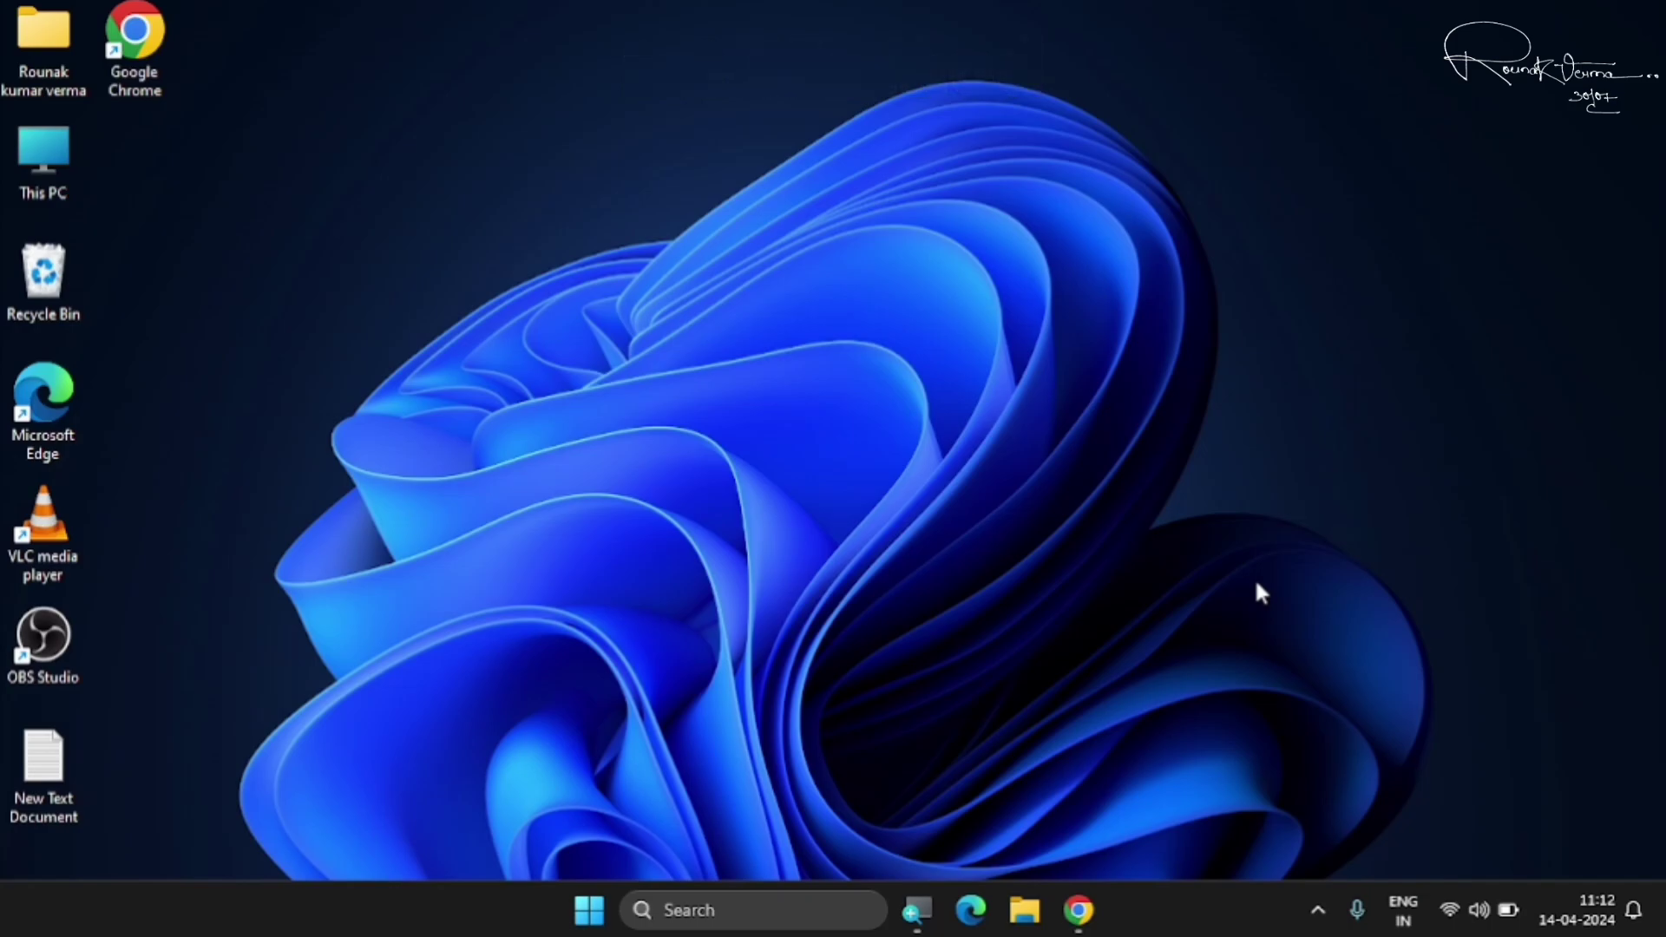
Open Device Manager and expand the Bluetooth category.
right_click(591, 911)
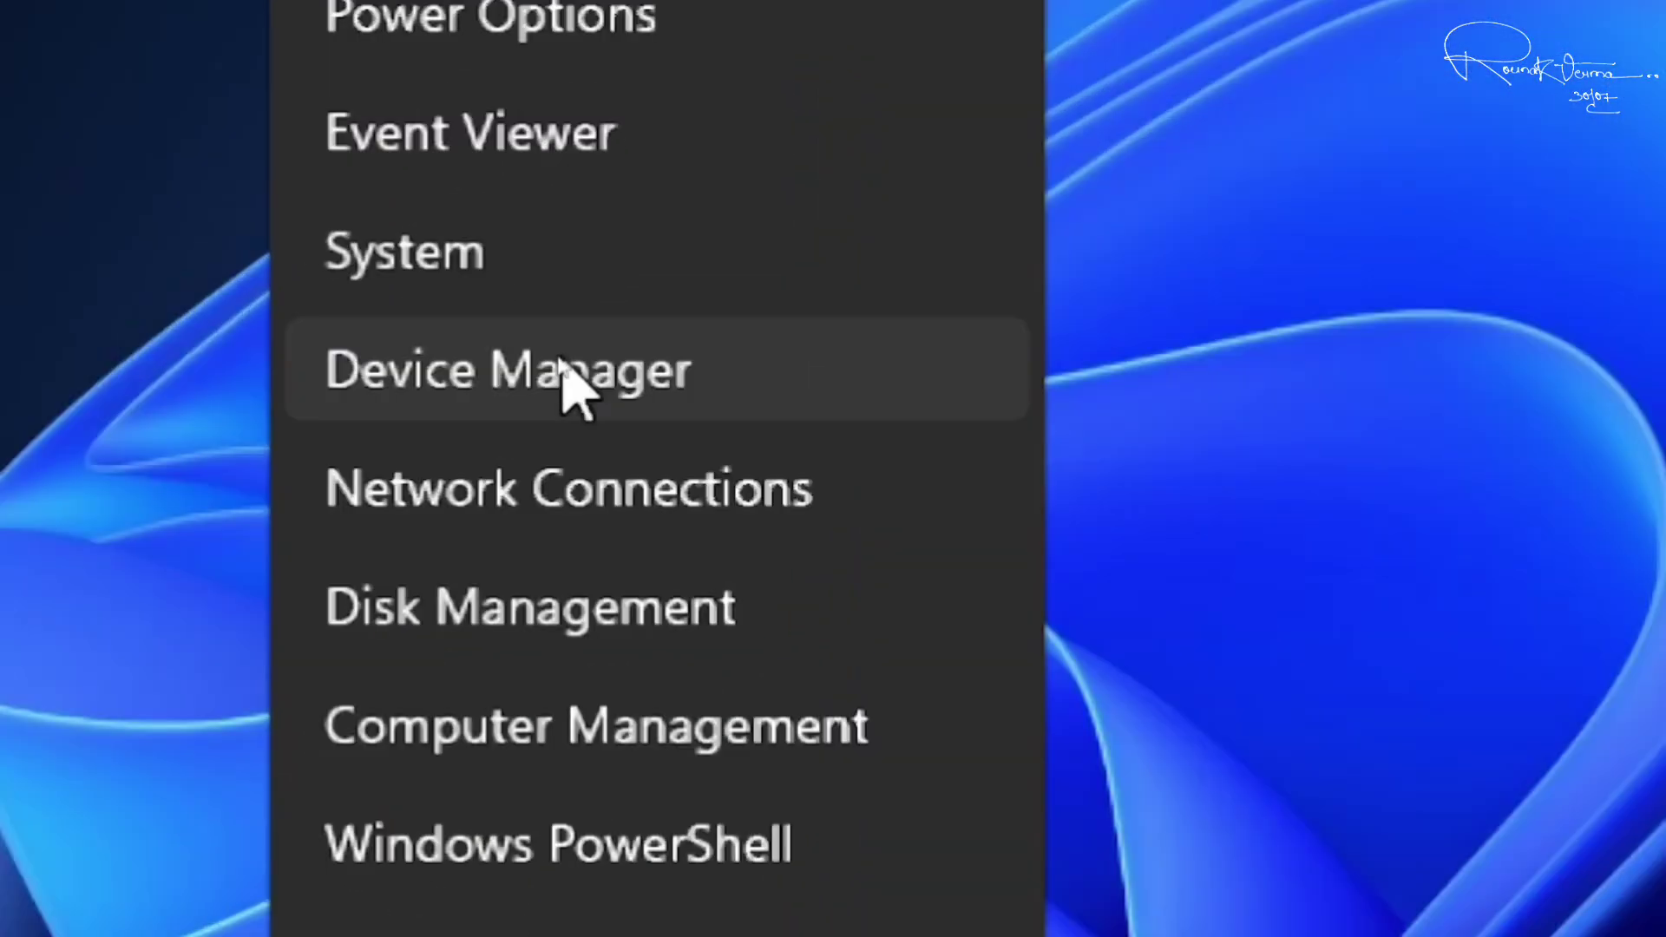
left_click(559, 366)
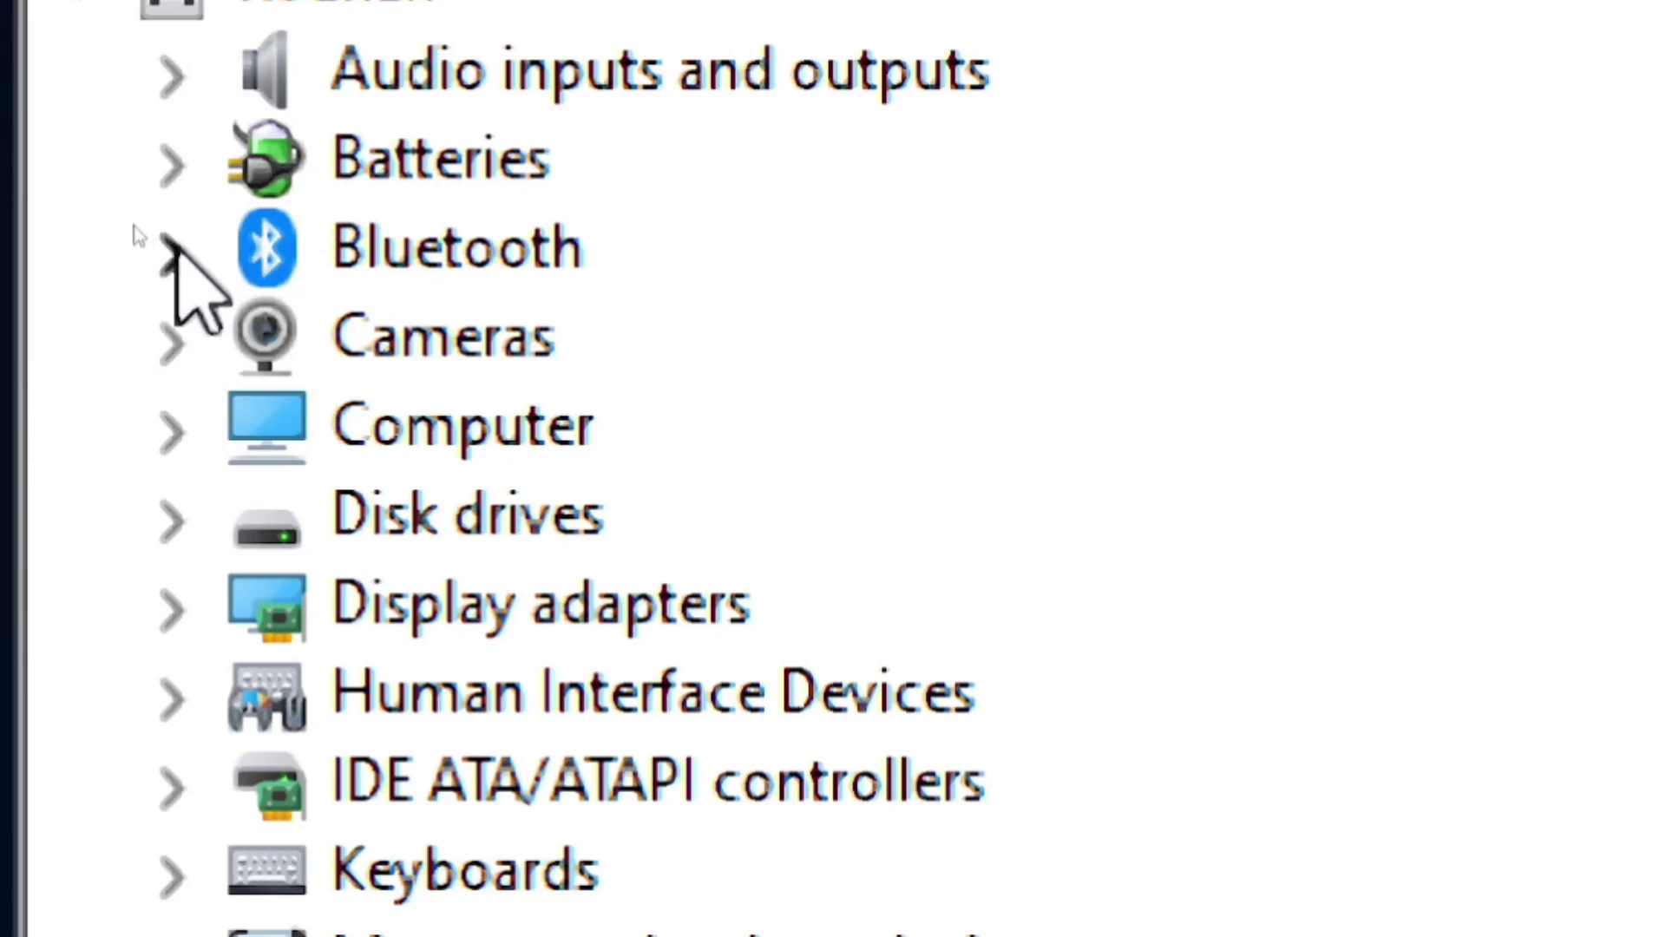
left_click(172, 250)
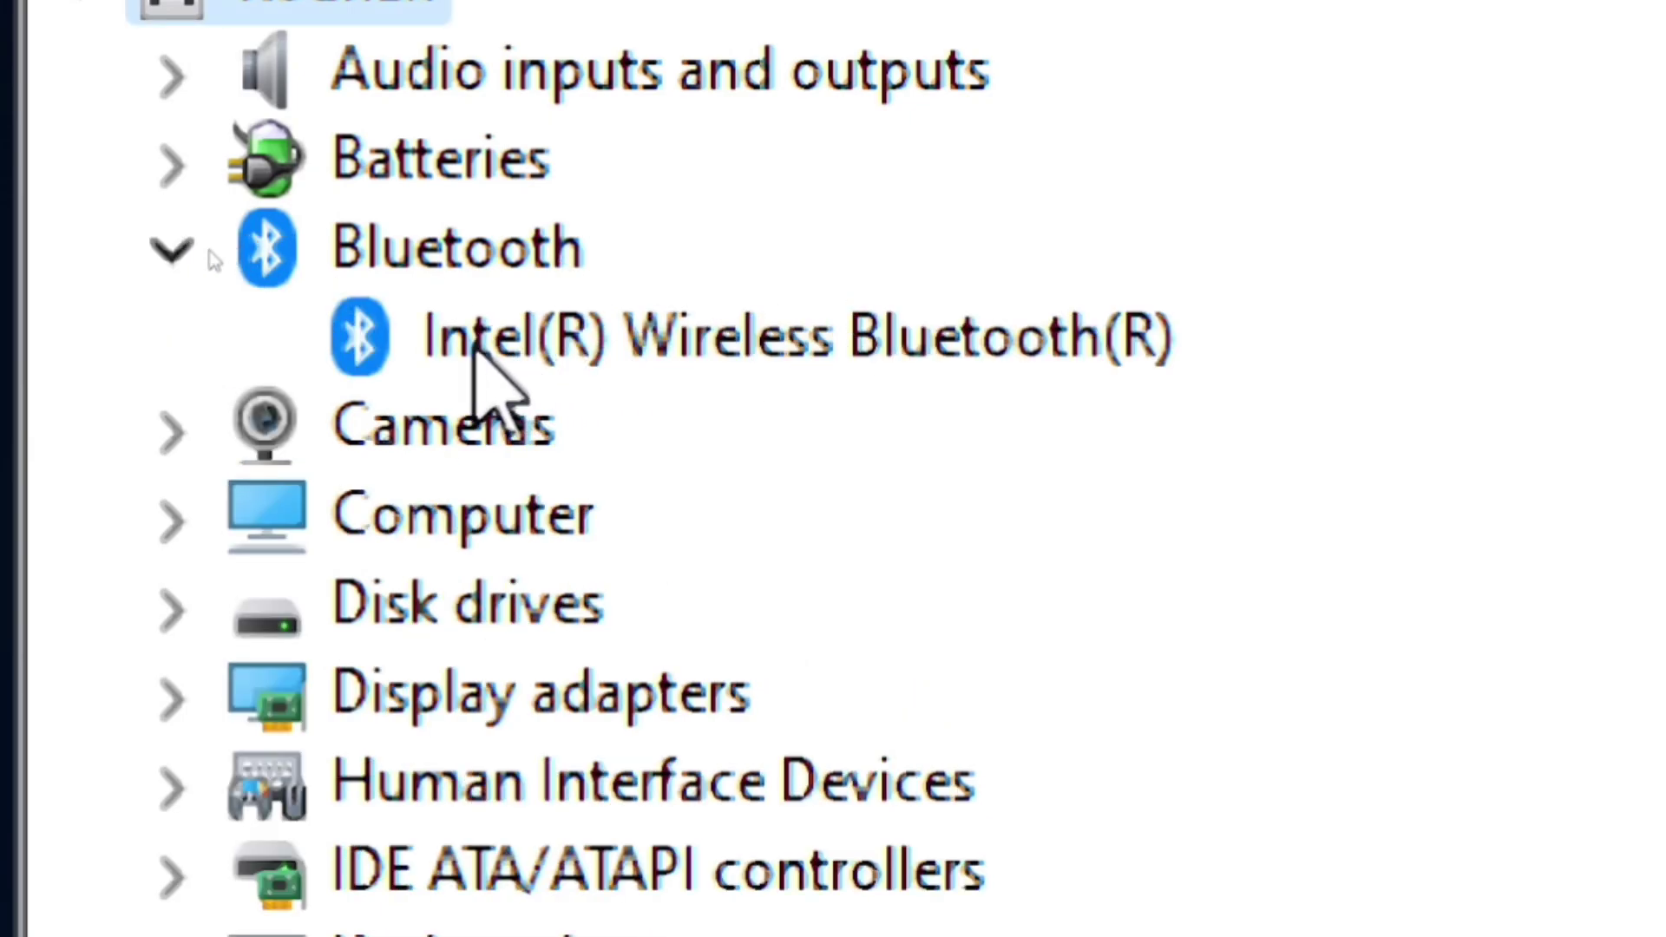
Uninstall the Intel(R) Wireless Bluetooth(R) device, leaving the option to remove its driver off.
left_click(799, 346)
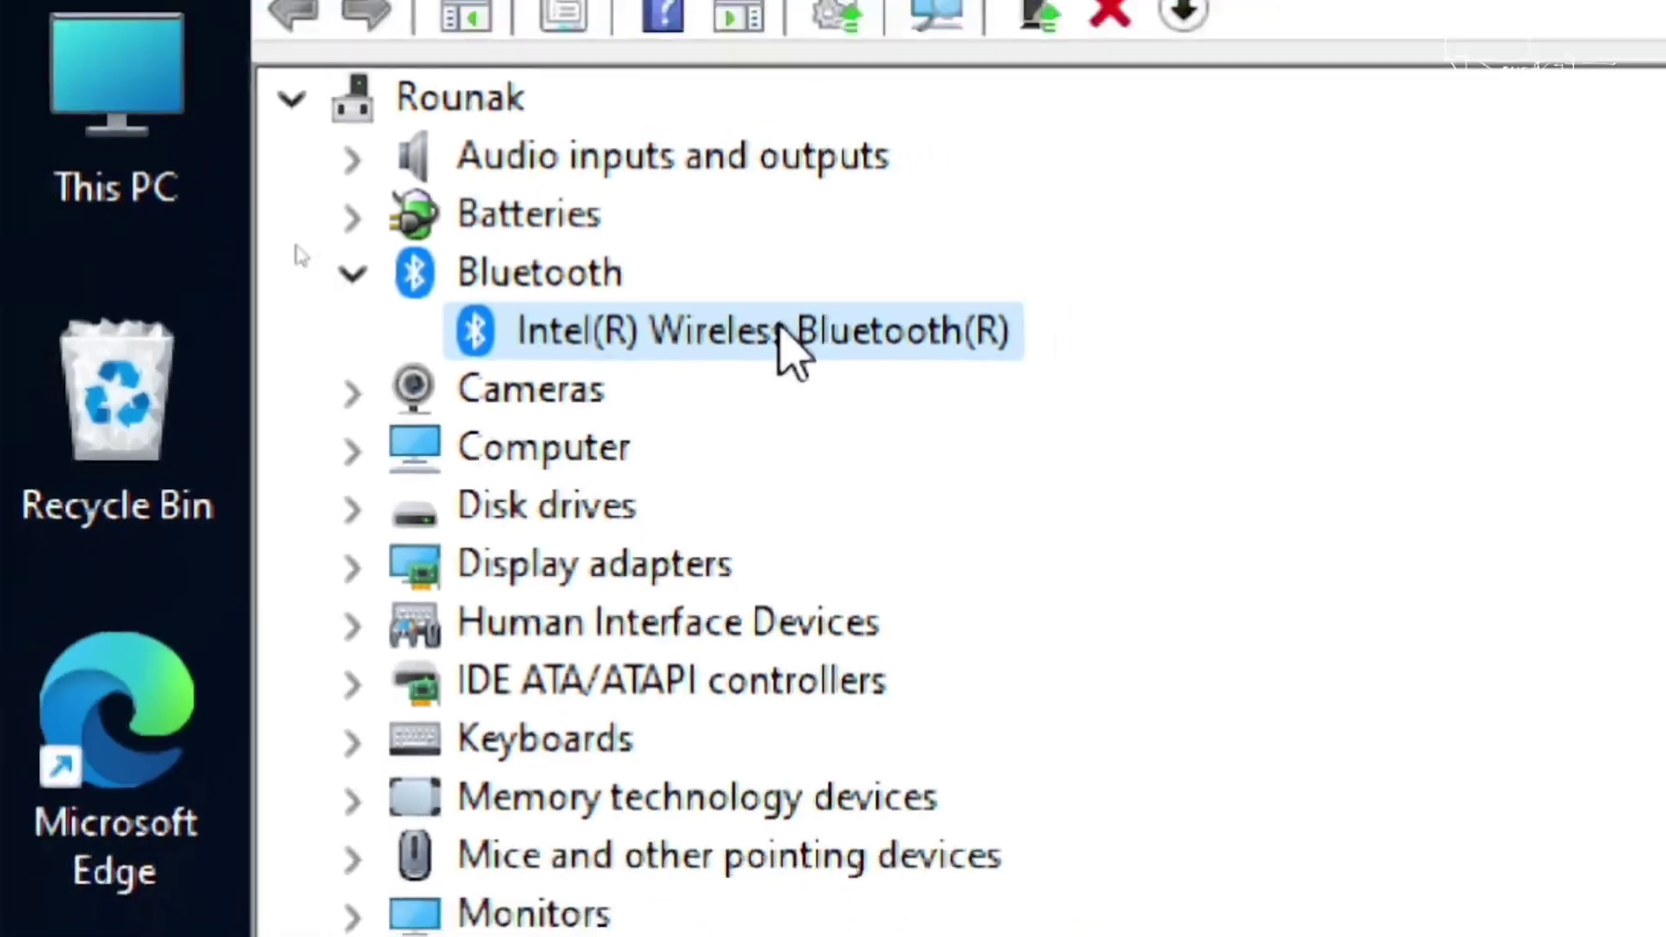
right_click(595, 323)
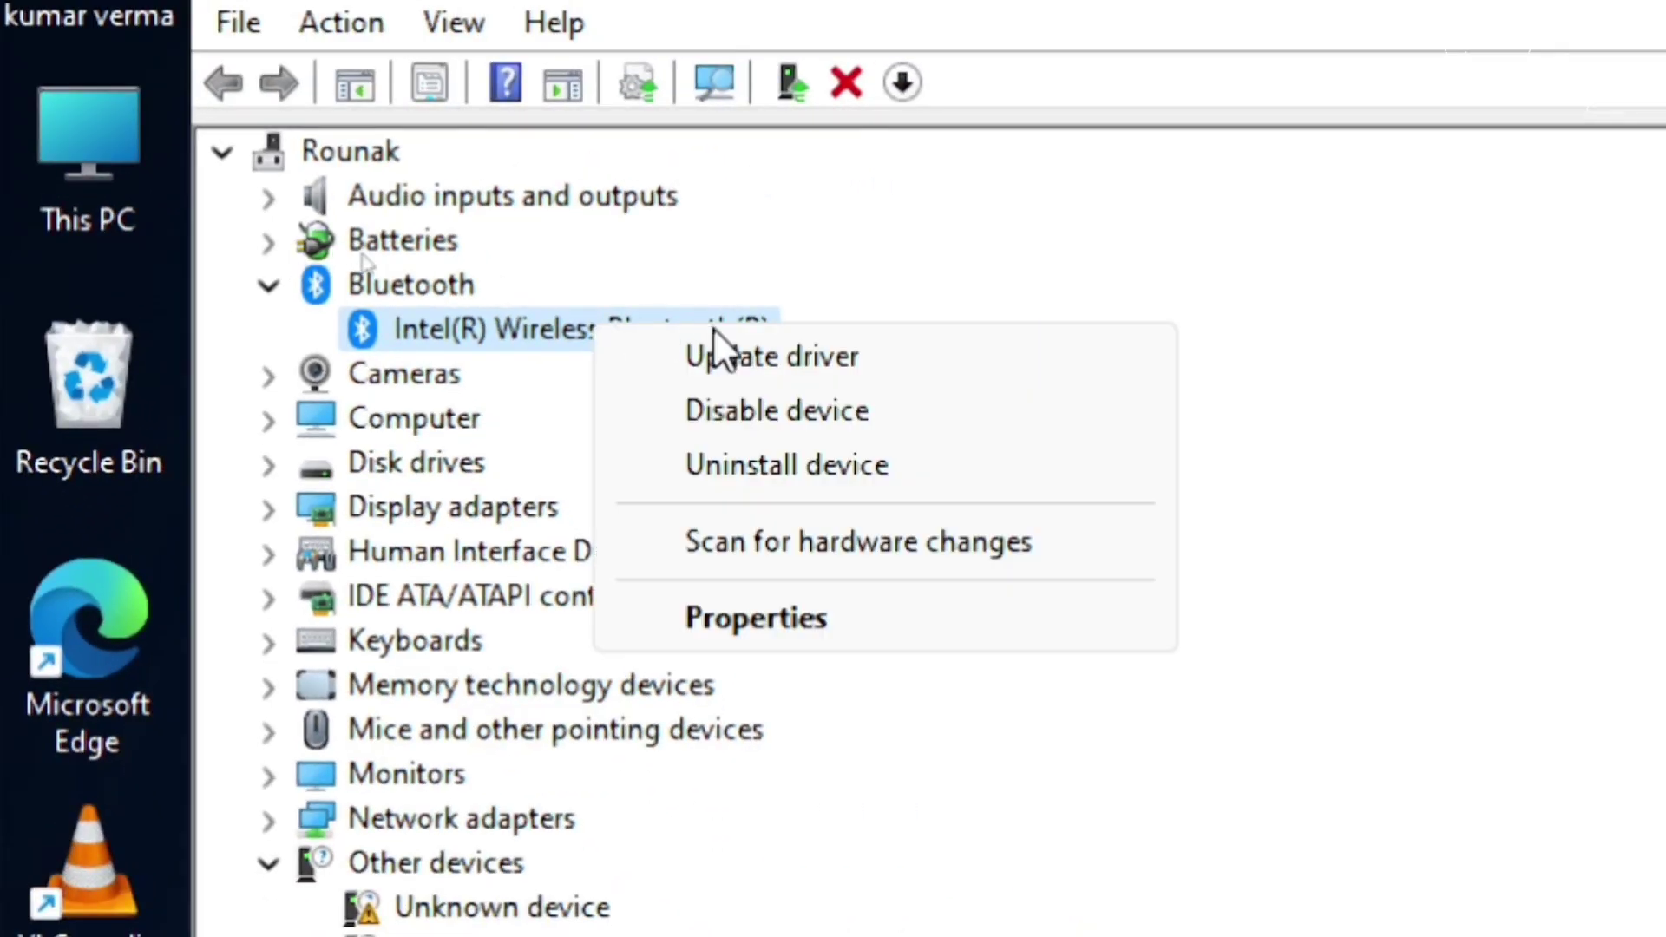
left_click(847, 470)
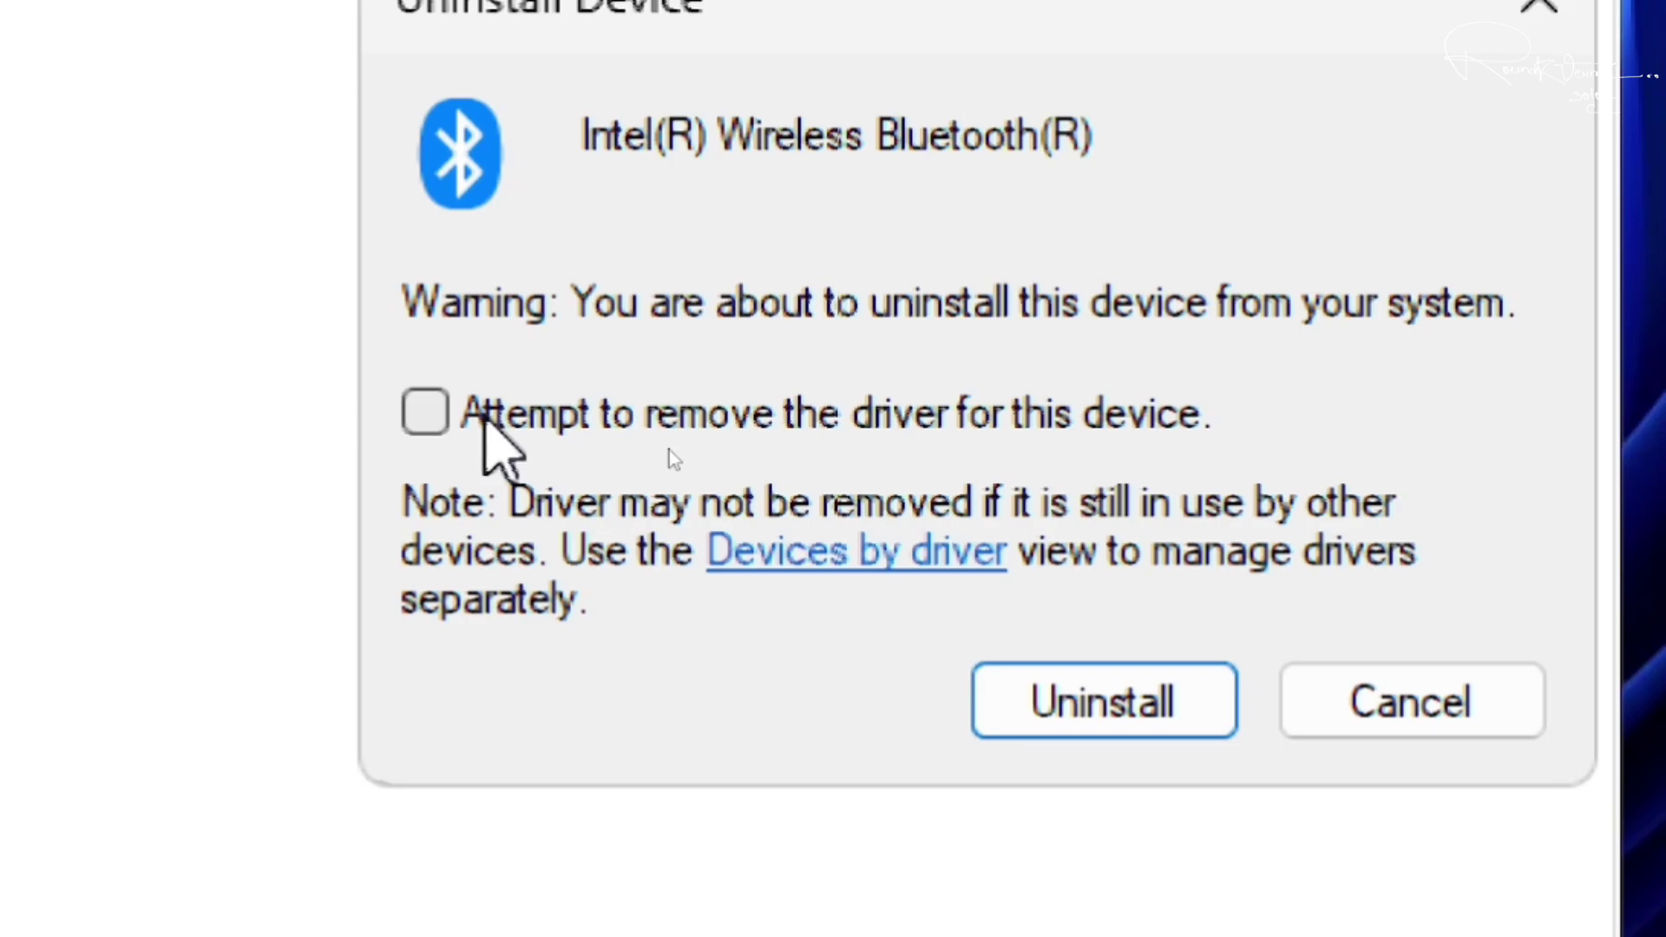
left_click(1167, 703)
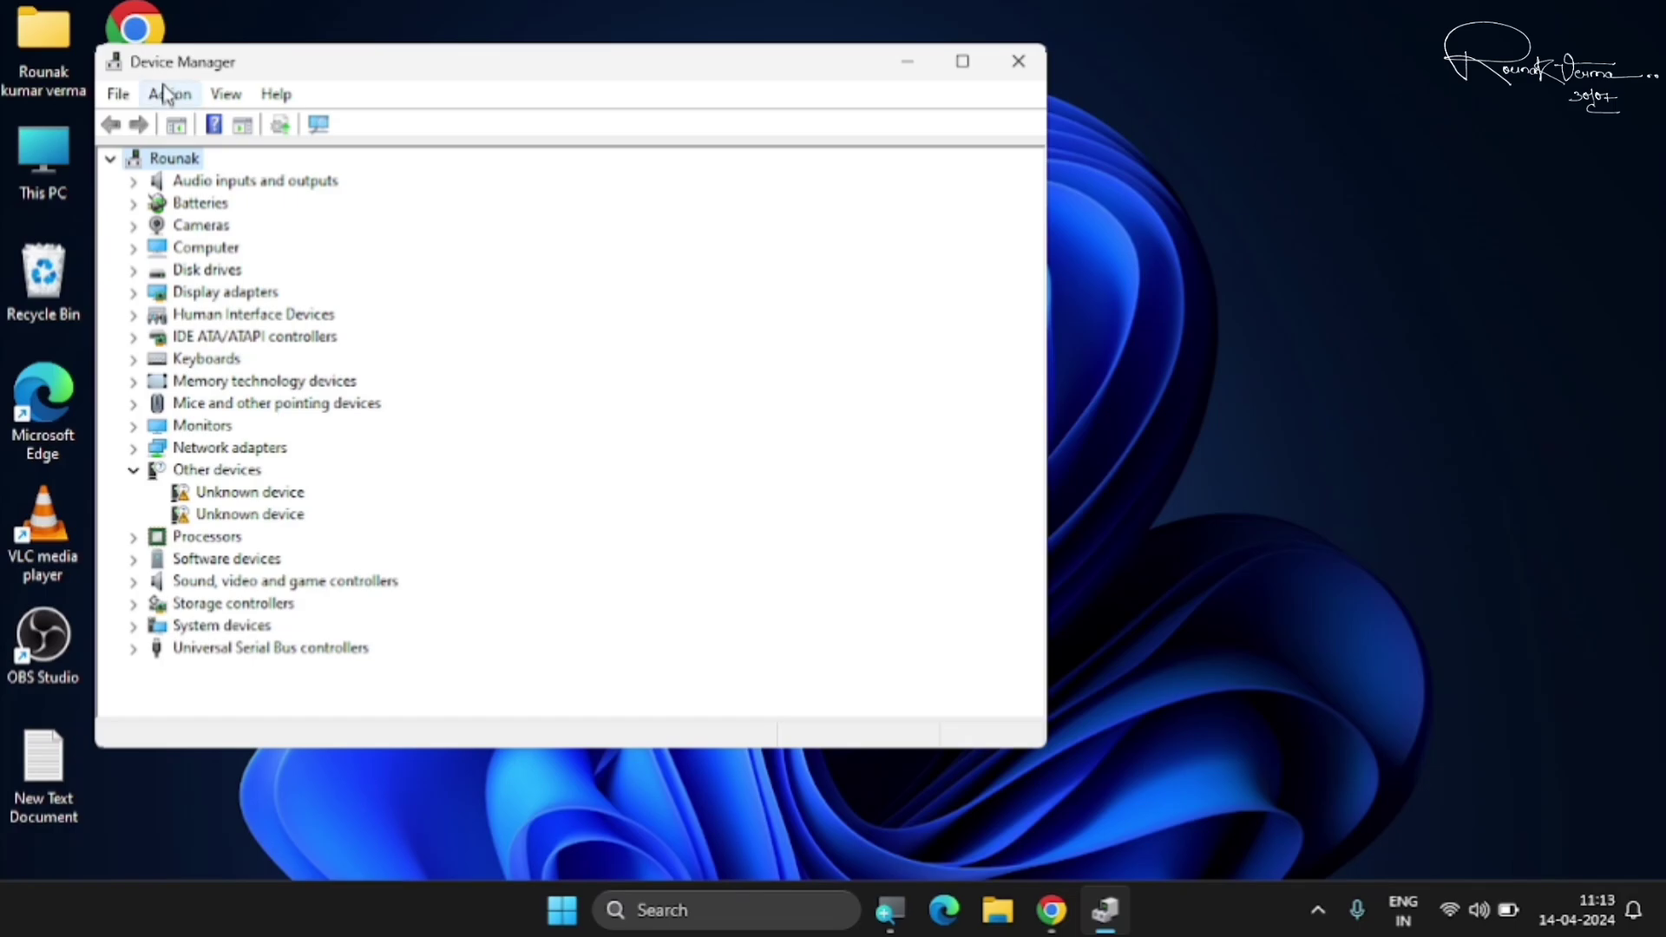
Scan for hardware changes in Device Manager and expand the Bluetooth category.
left_click(167, 94)
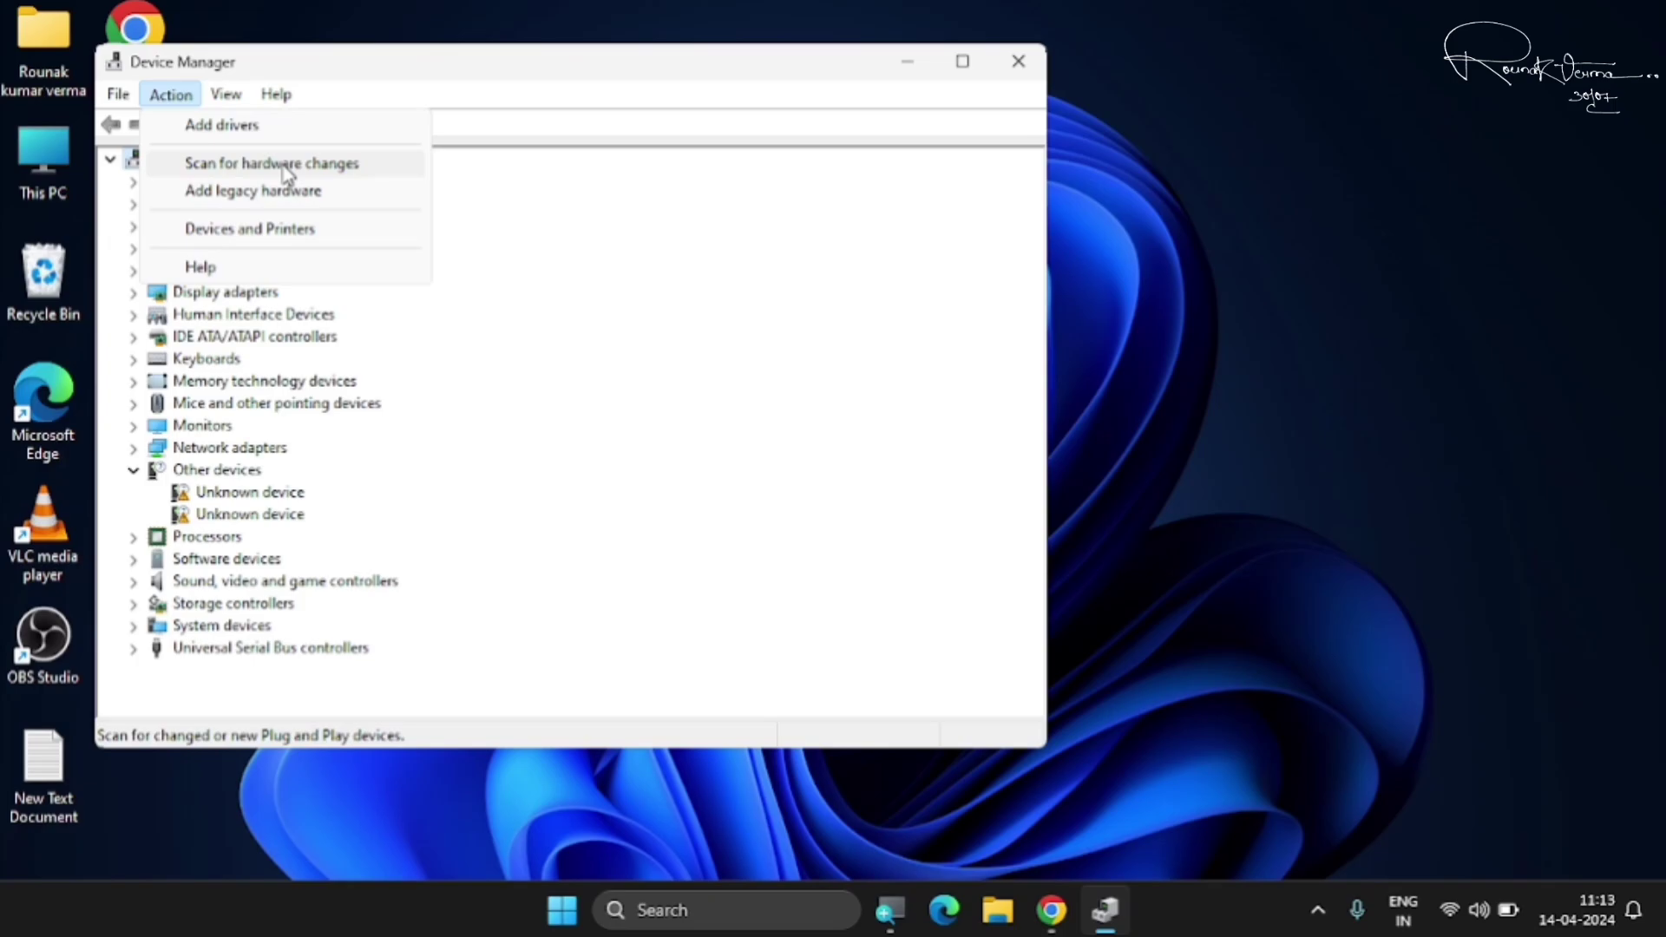
left_click(287, 165)
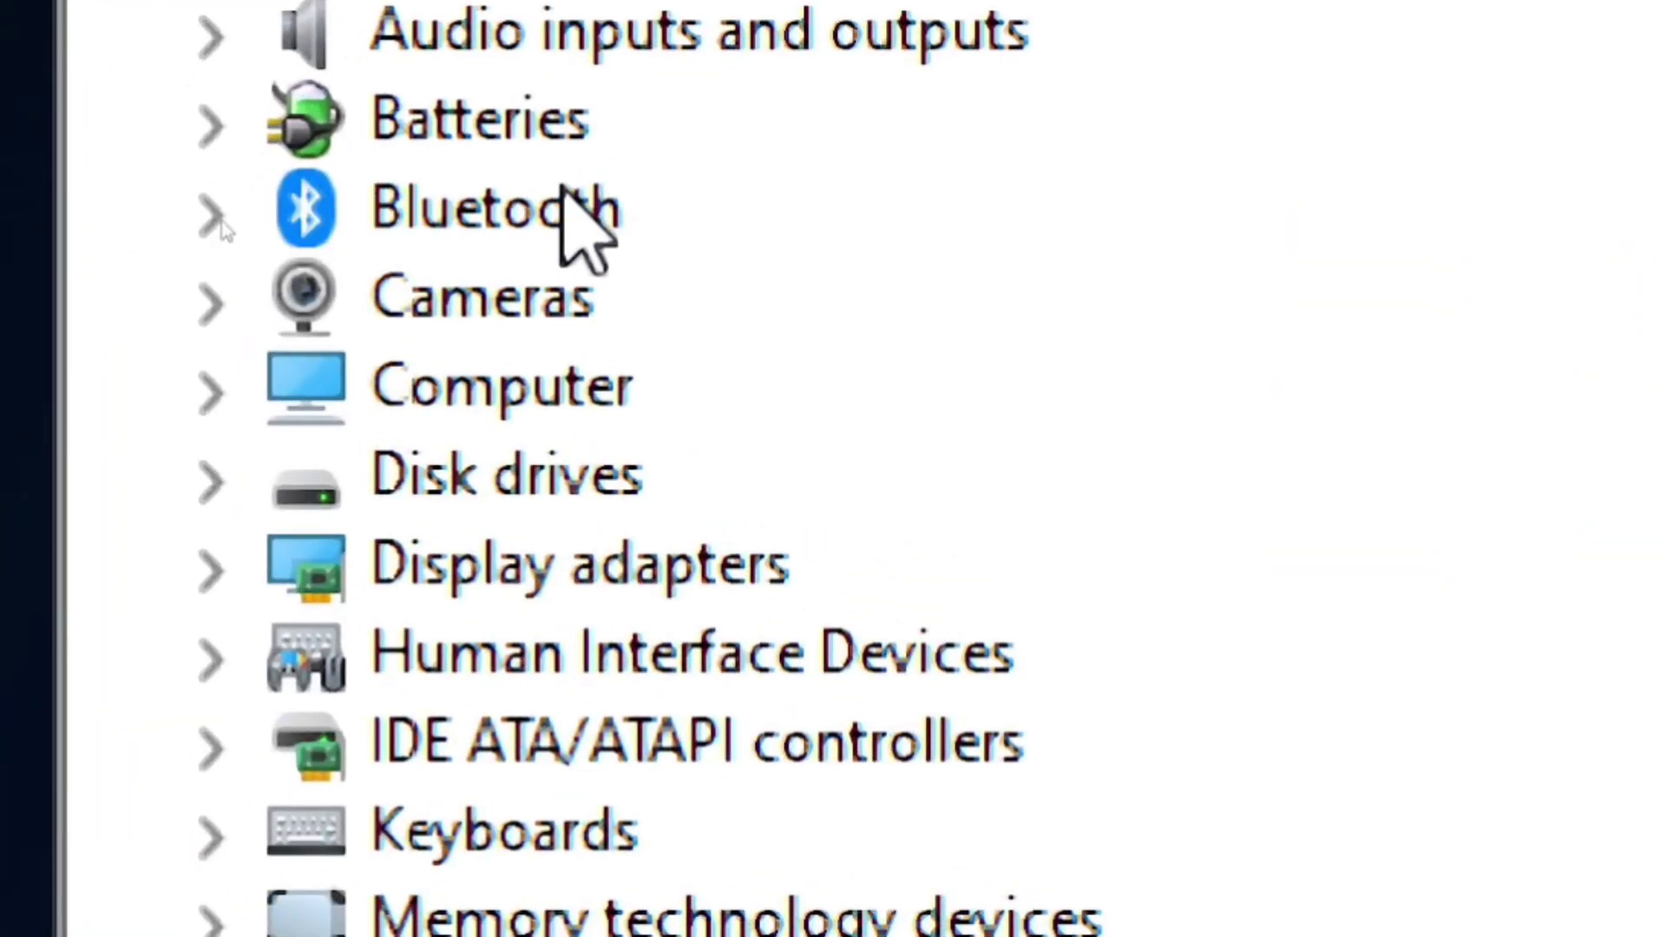
left_click(222, 222)
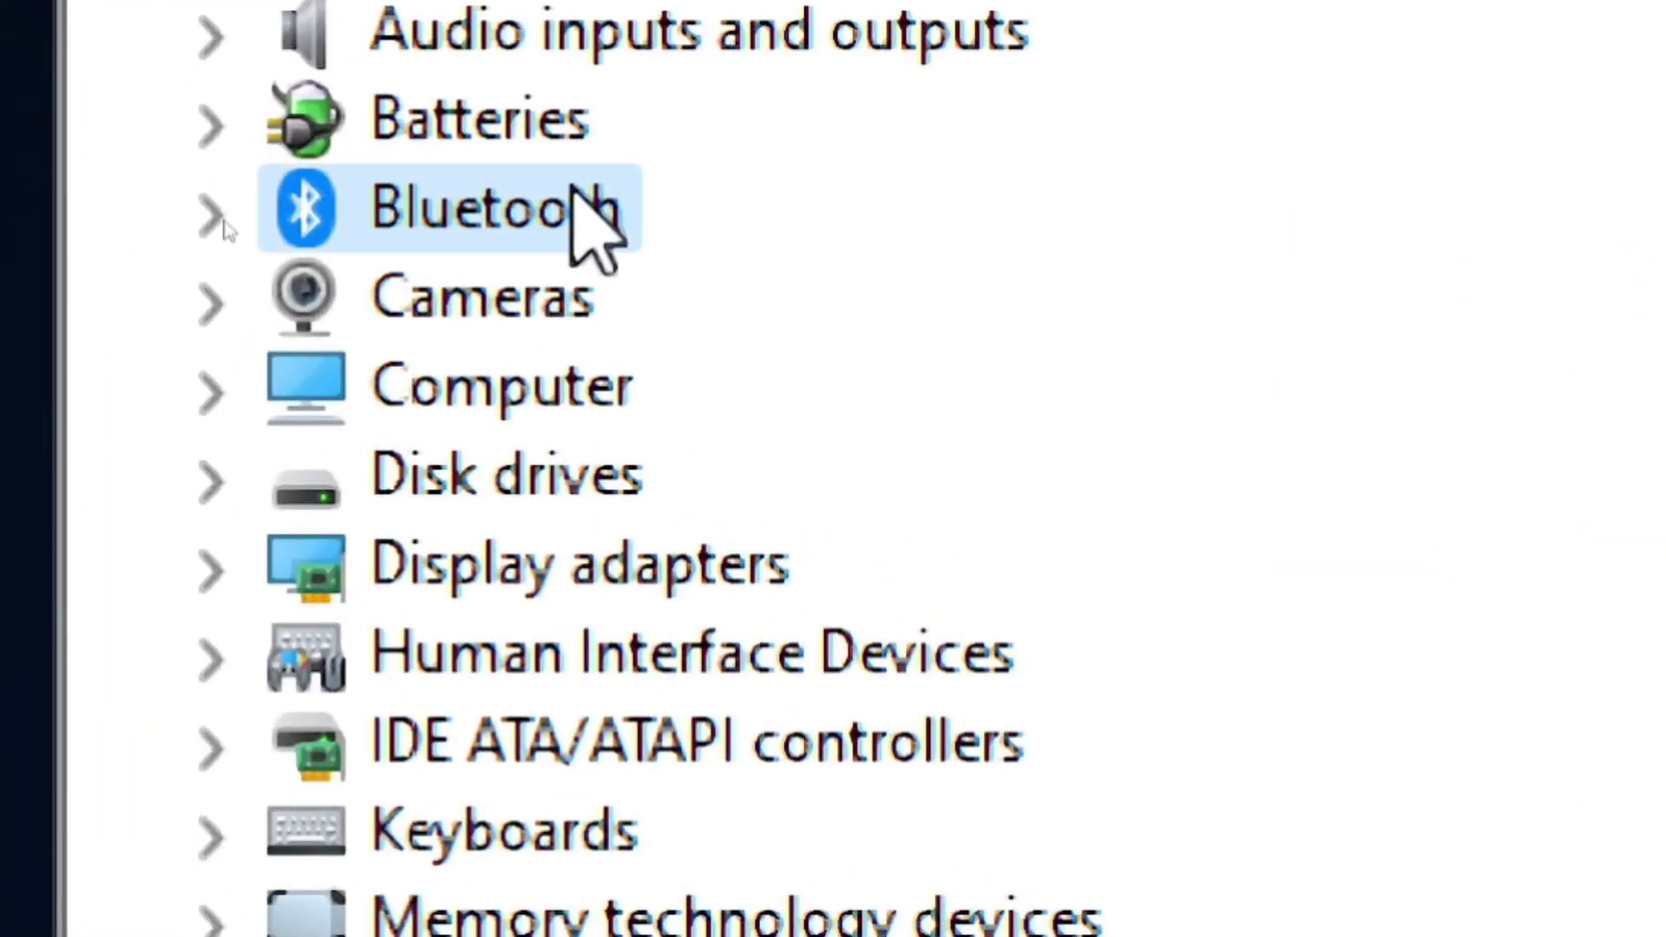
left_click(211, 214)
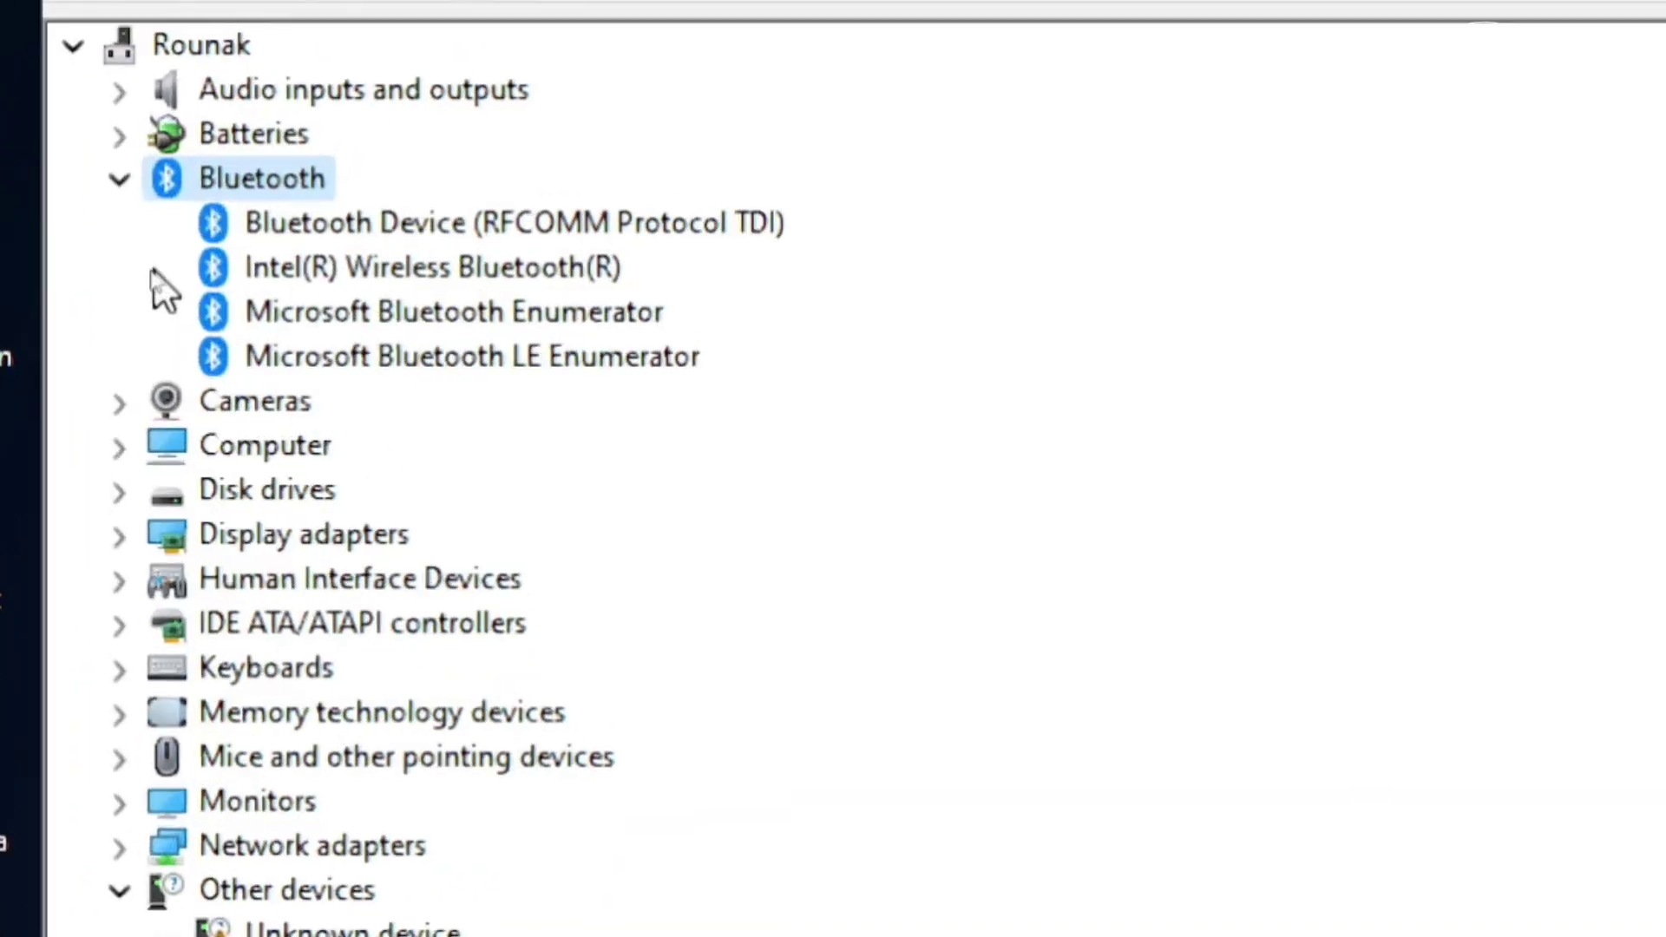
Uninstall the Intel(R) Wireless Bluetooth(R) device with the option to attempt removing its driver enabled.
left_click(416, 269)
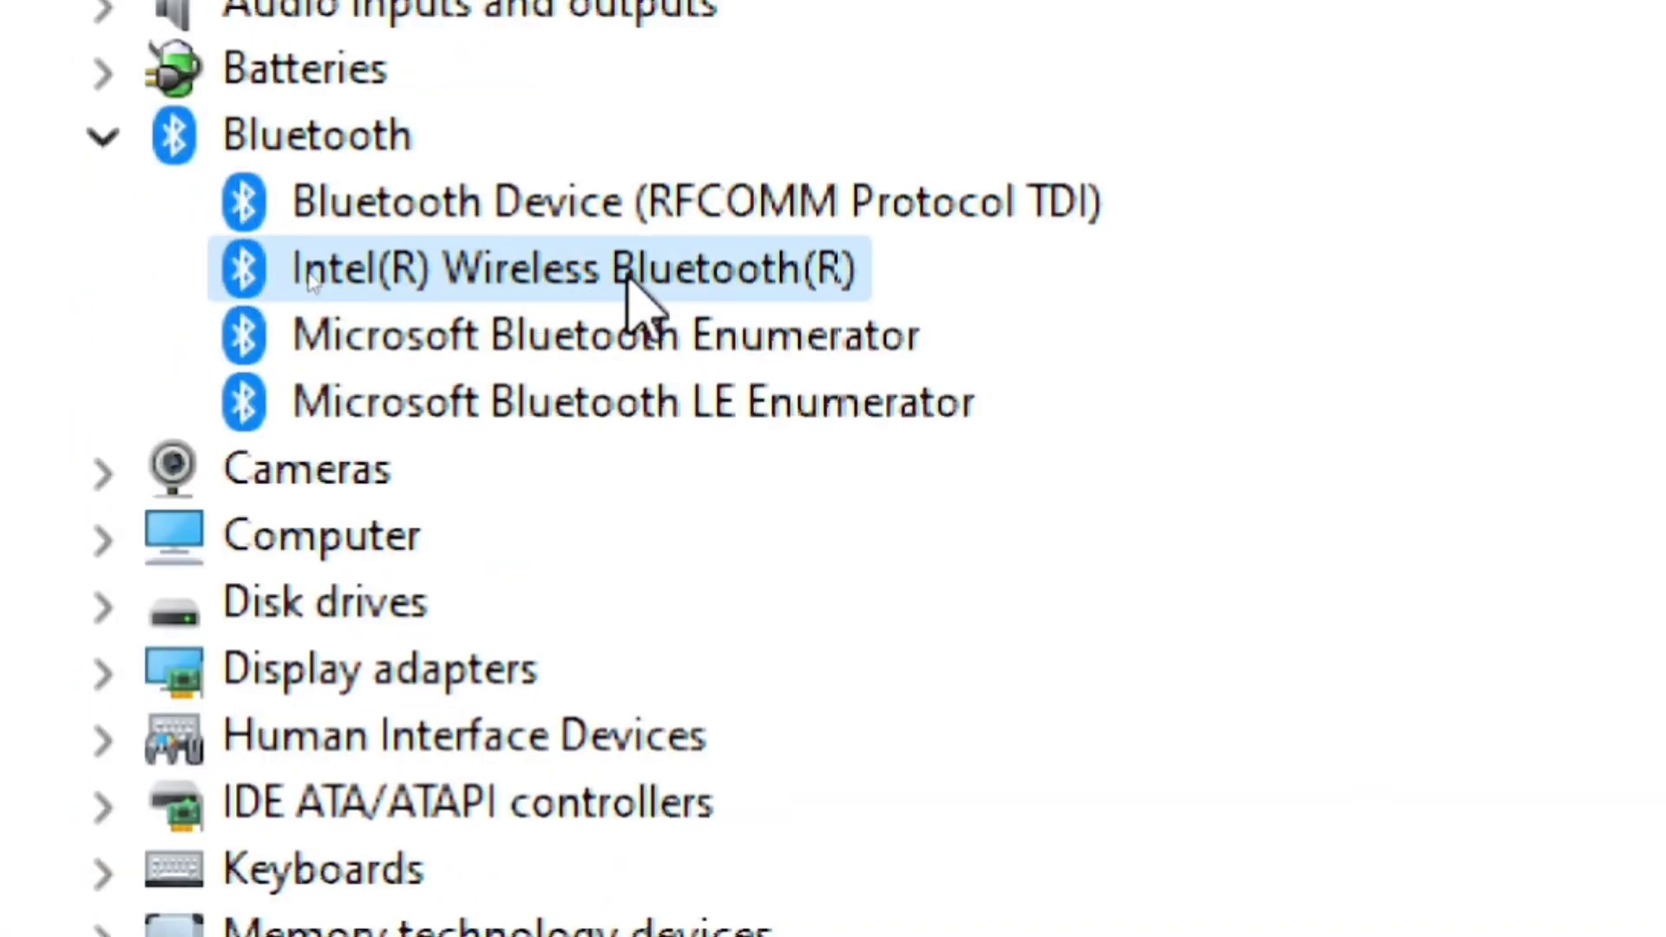
right_click(632, 290)
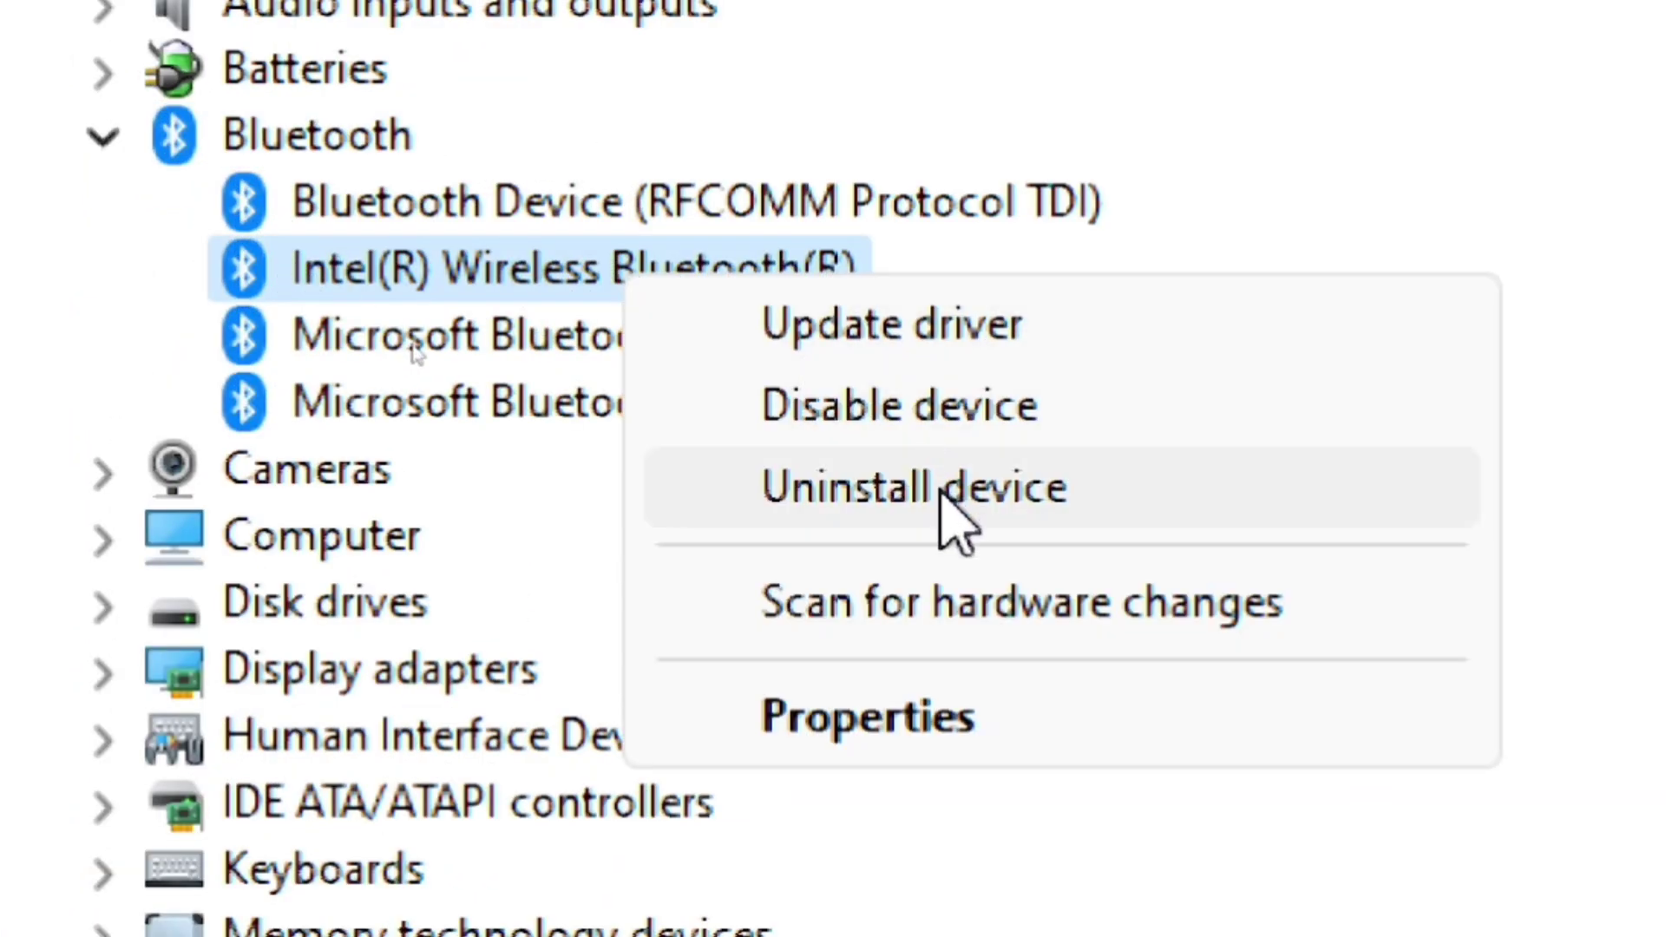
left_click(946, 483)
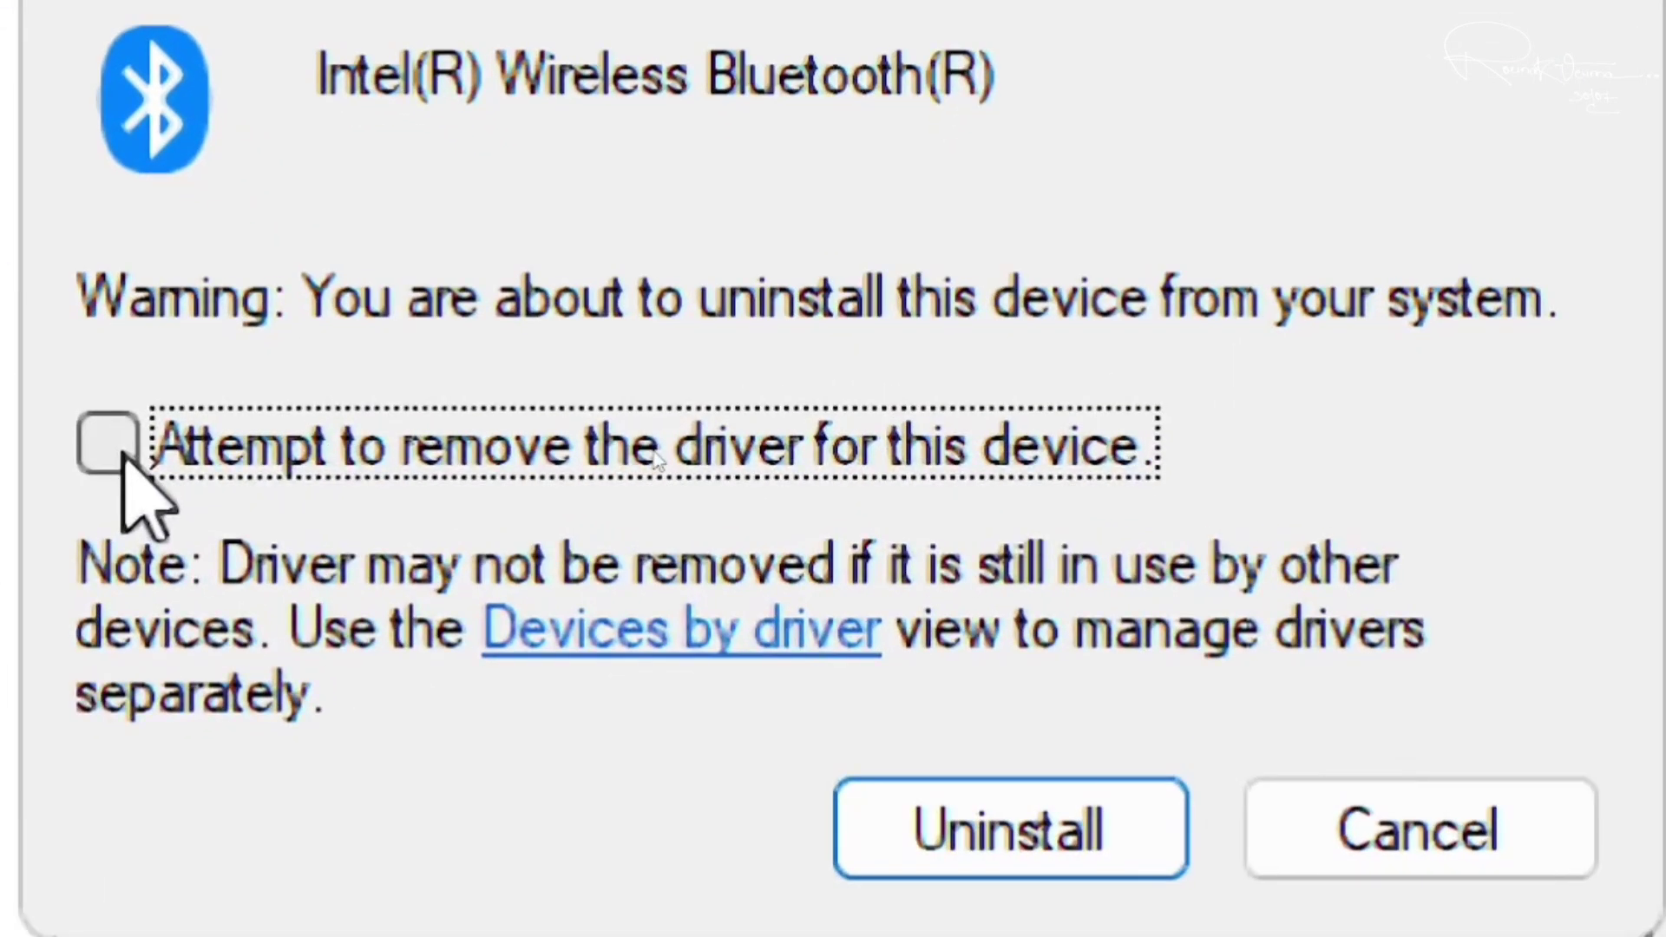
left_click(121, 459)
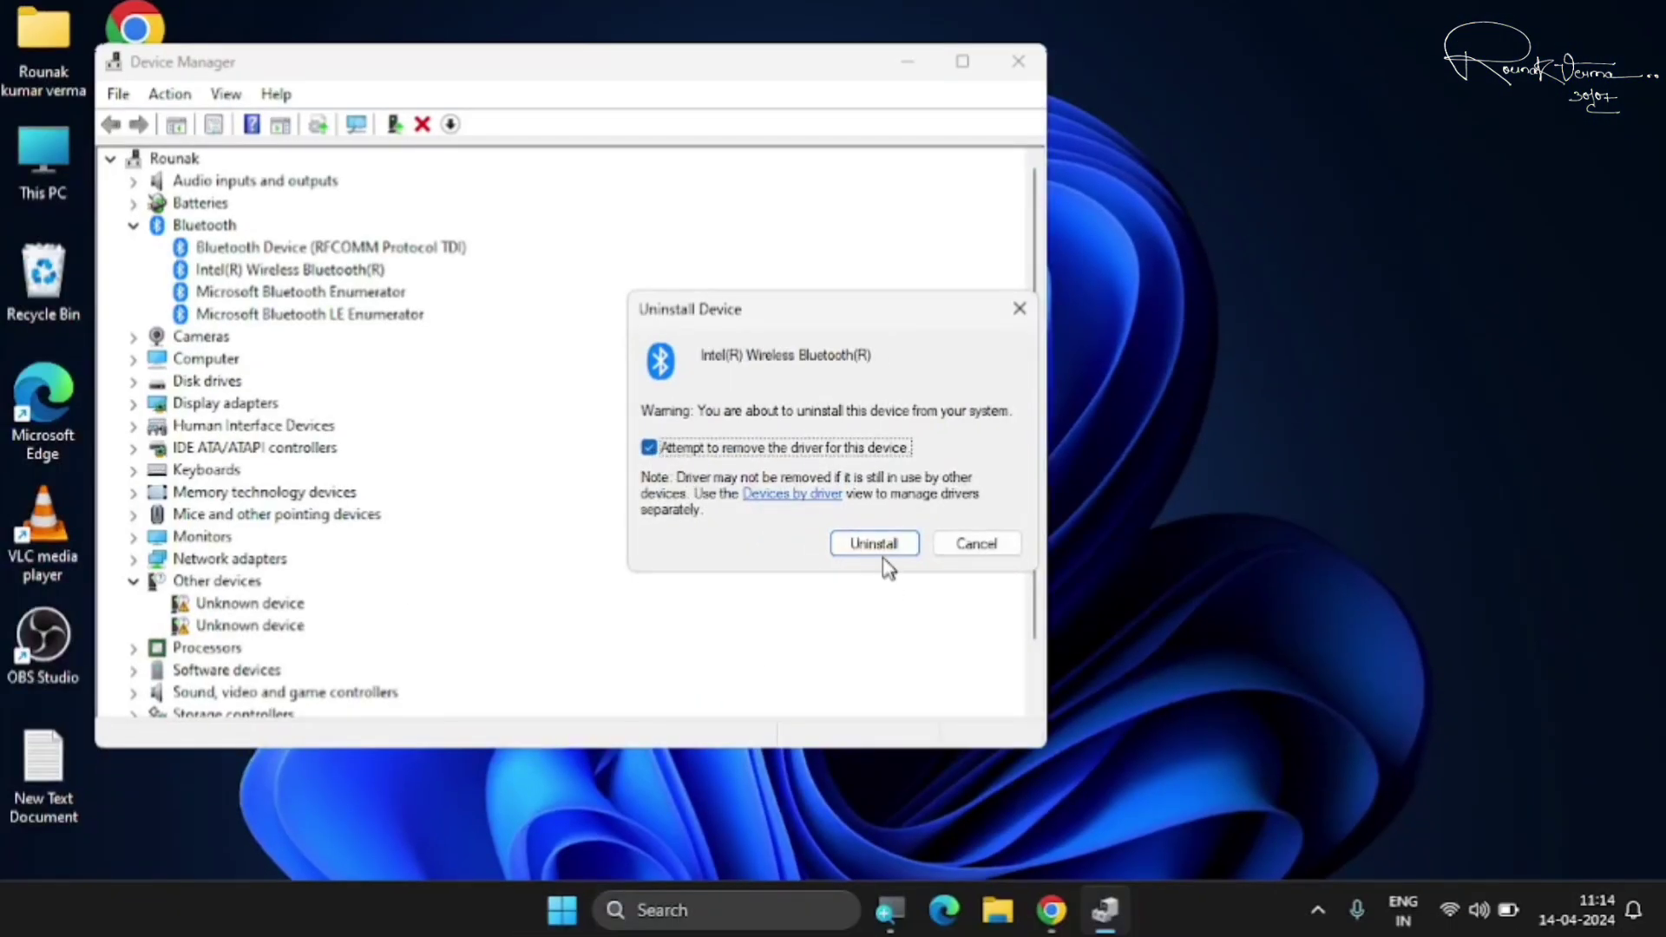
left_click(876, 547)
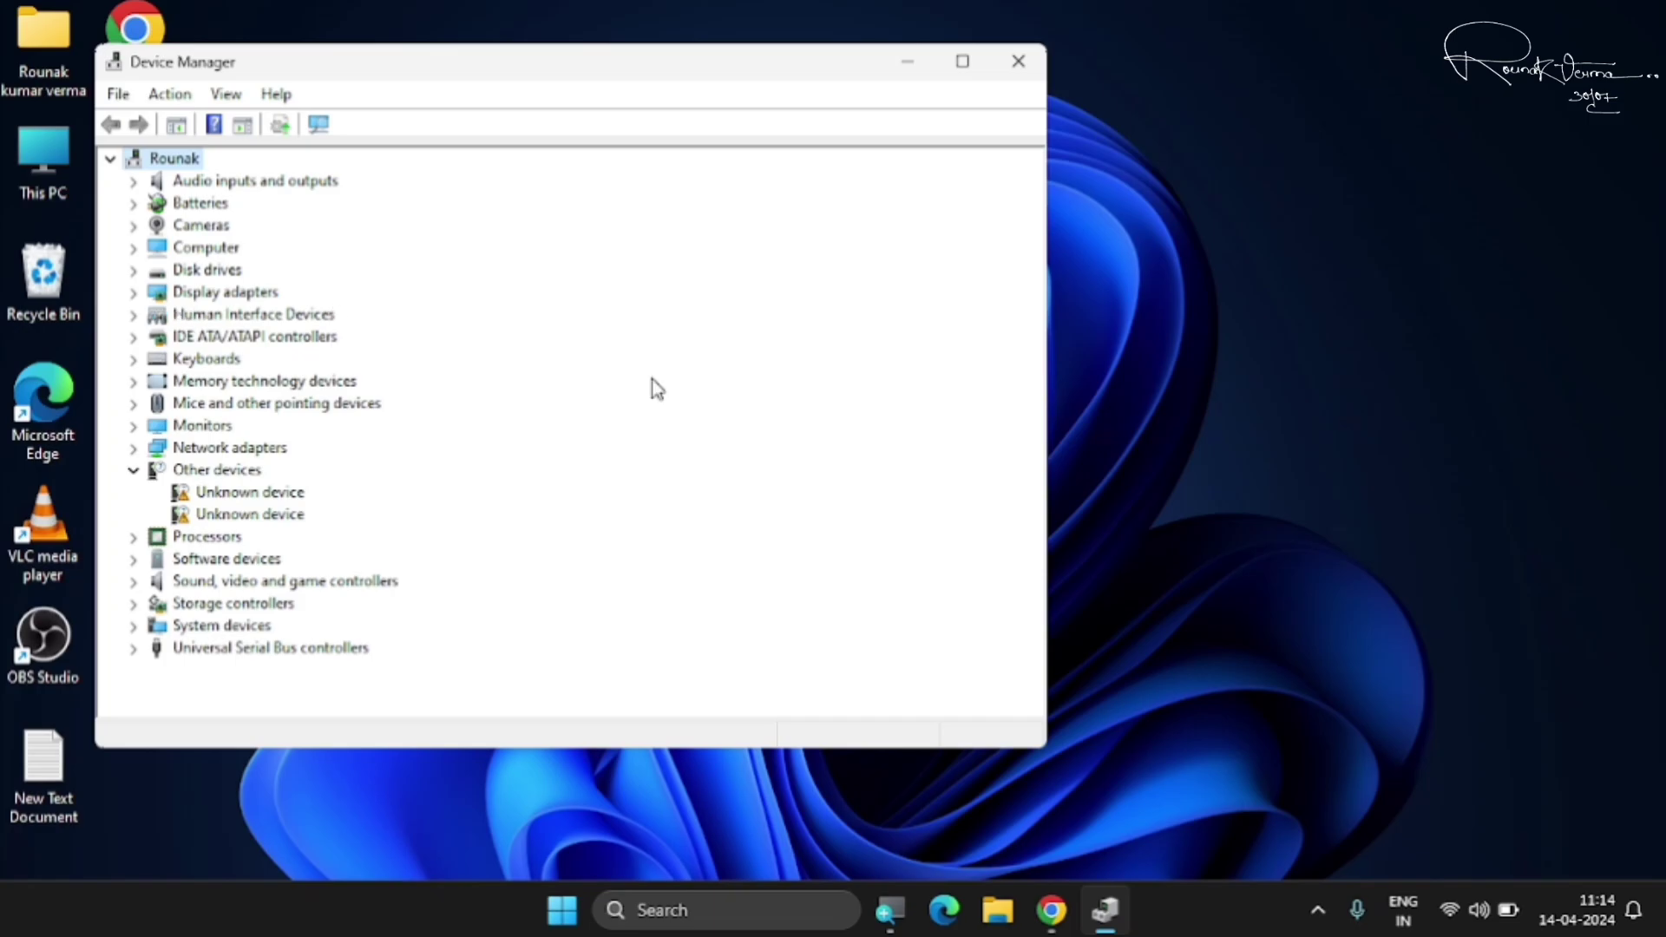
Switch to Chrome and check the release date and version selection on the Intel Wireless Bluetooth driver page.
left_click(1049, 913)
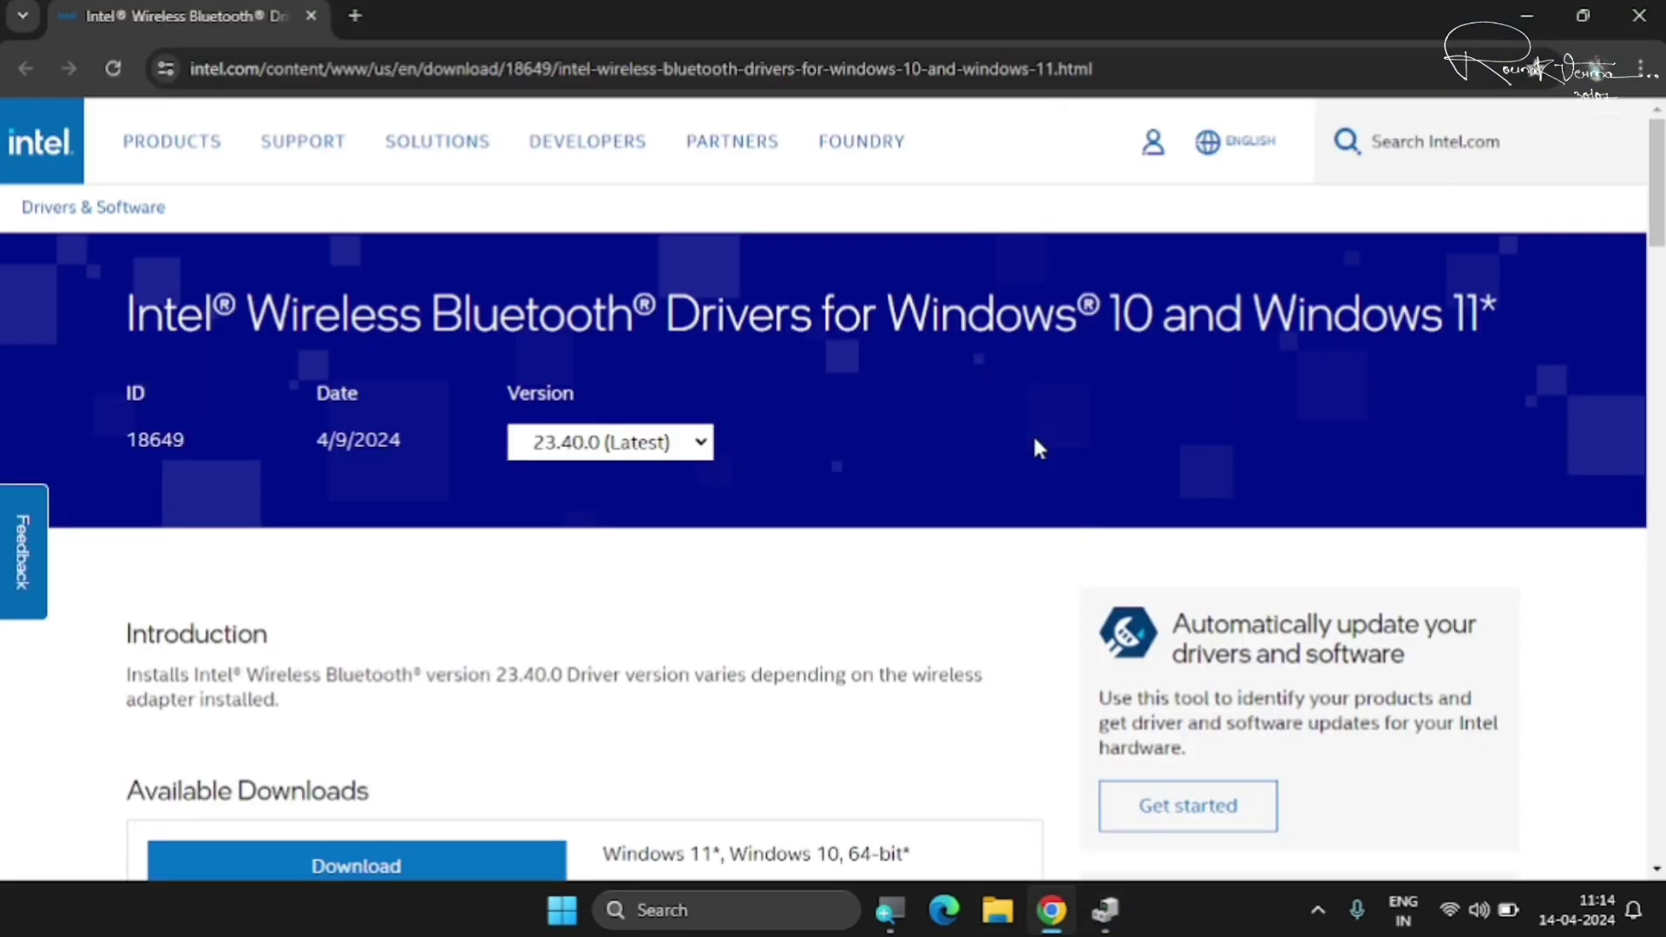
scroll(1021, 413, "down", 3)
scroll(1020, 413, "up", 4)
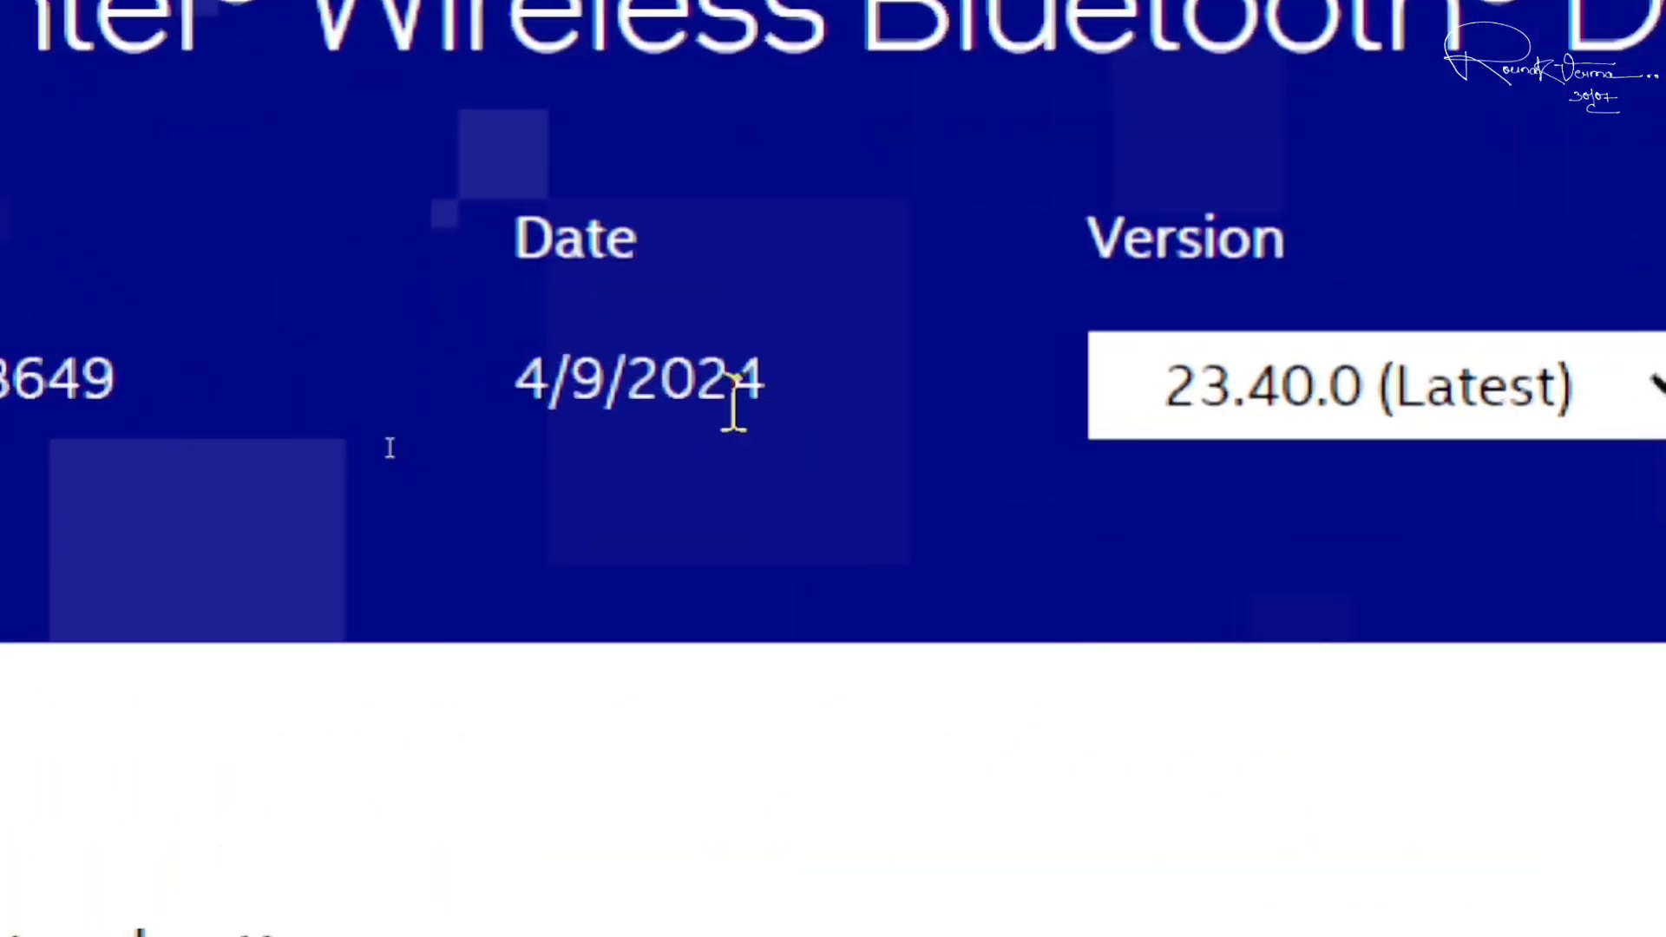
left_click_drag(757, 393, 527, 390)
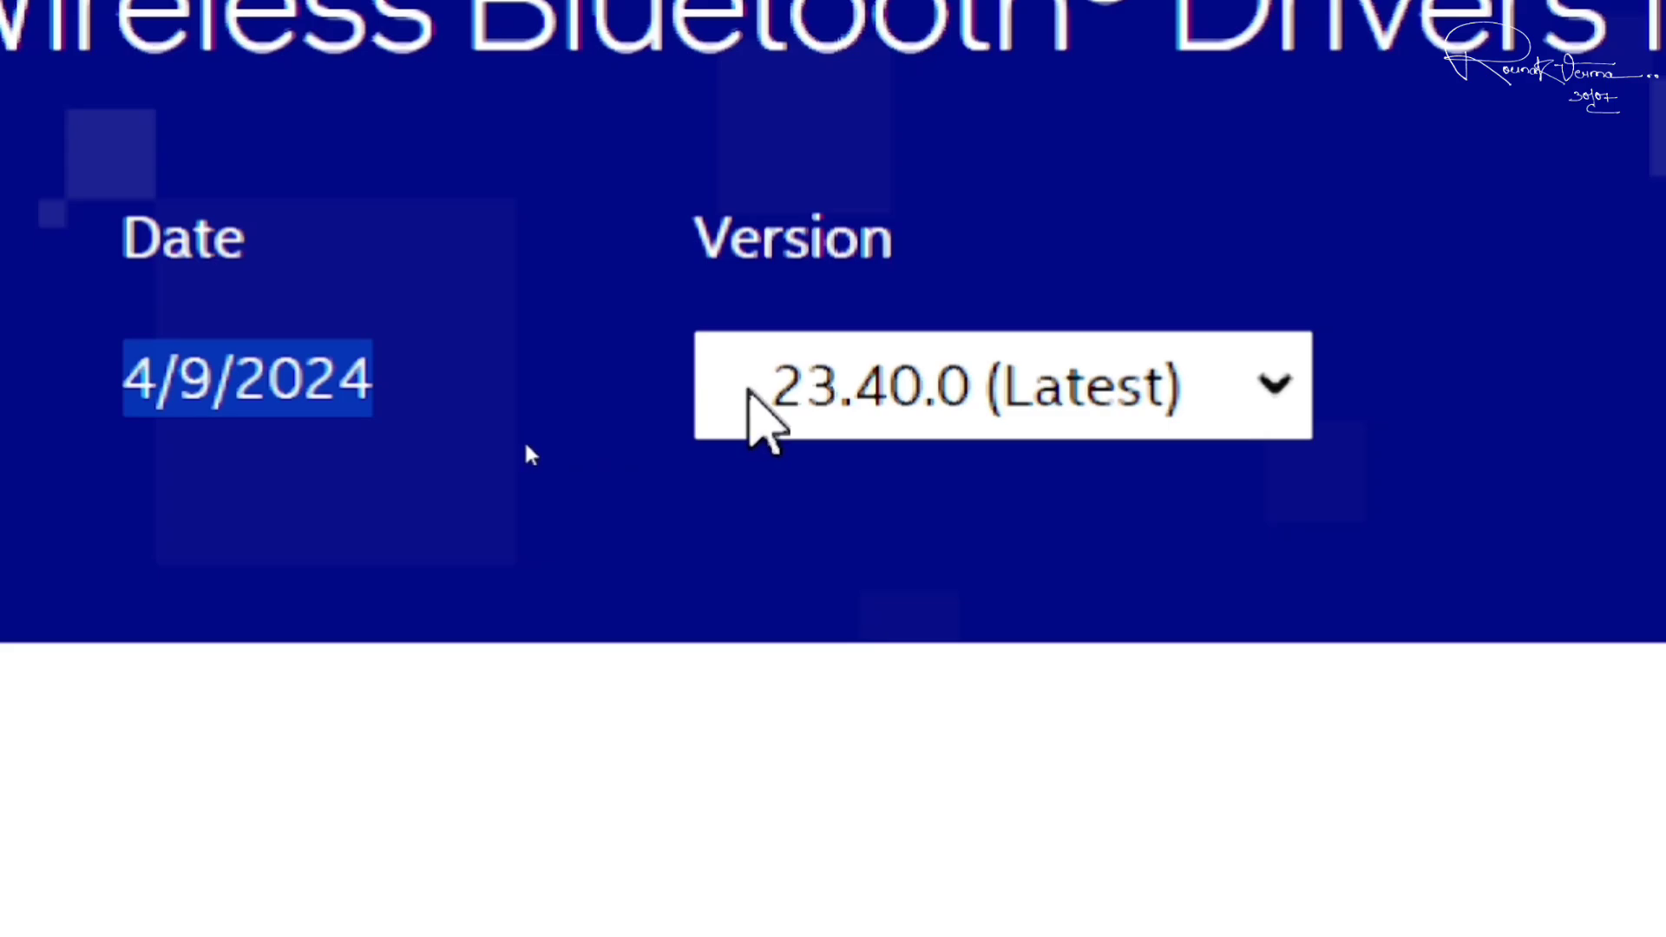
left_click(748, 386)
left_click(842, 490)
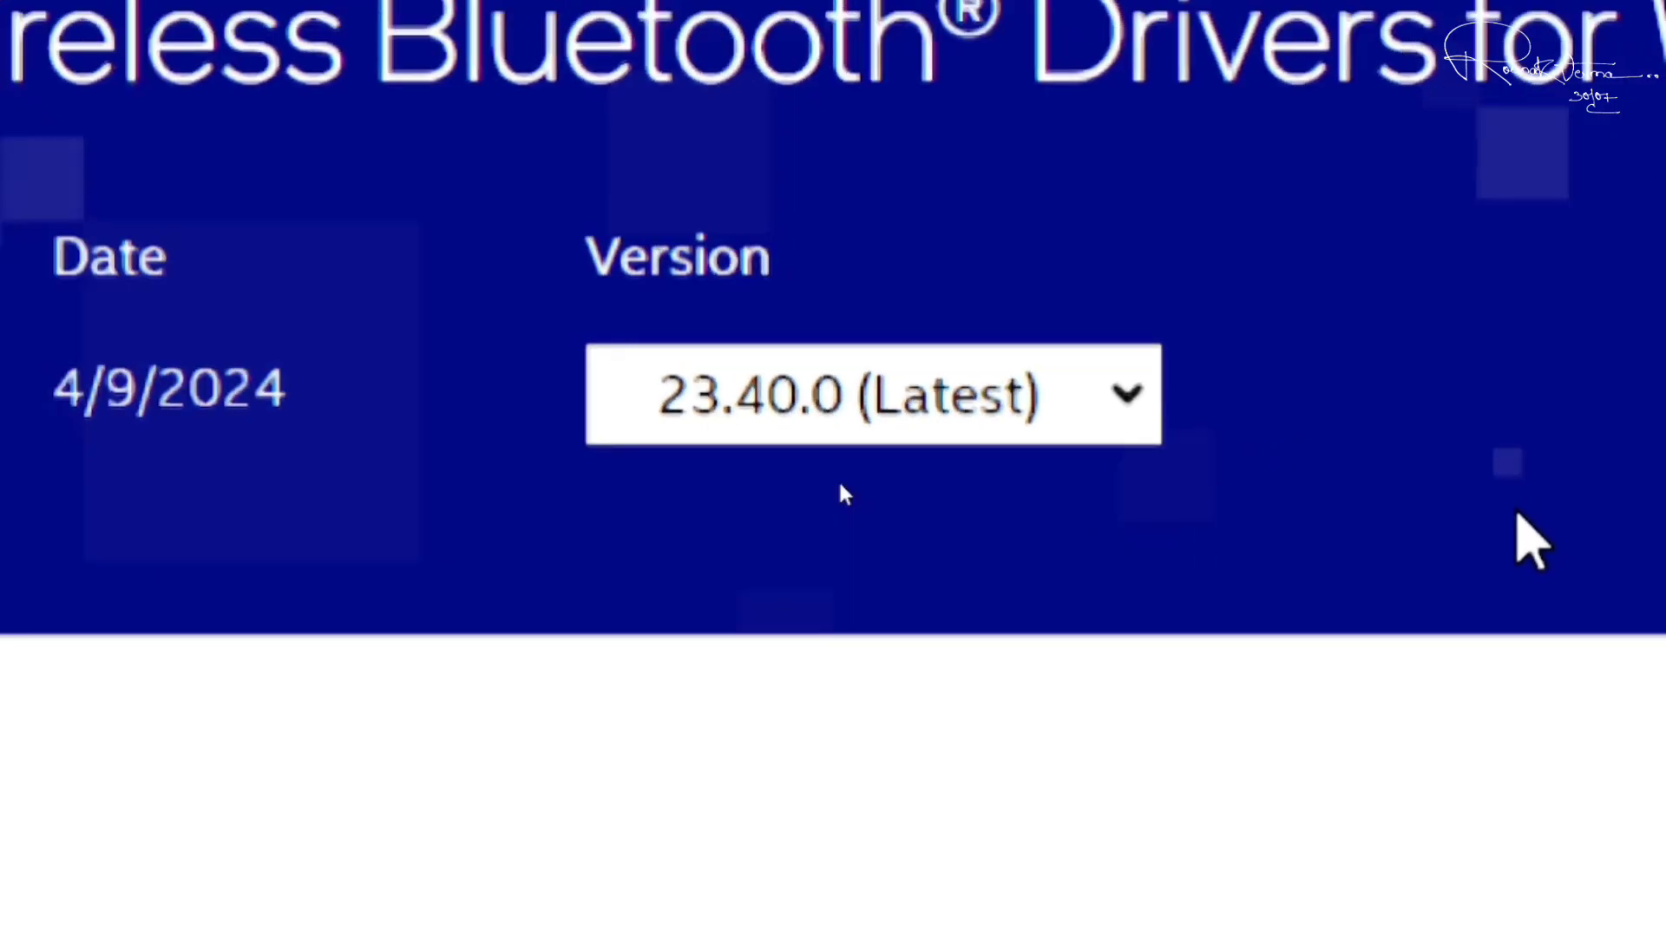
Download the 64-bit driver BT-23.40.0-64UWD-Win10-Win11.exe from the available downloads, accepting the Intel Software License Agreement.
scroll(840, 487, "down", 5)
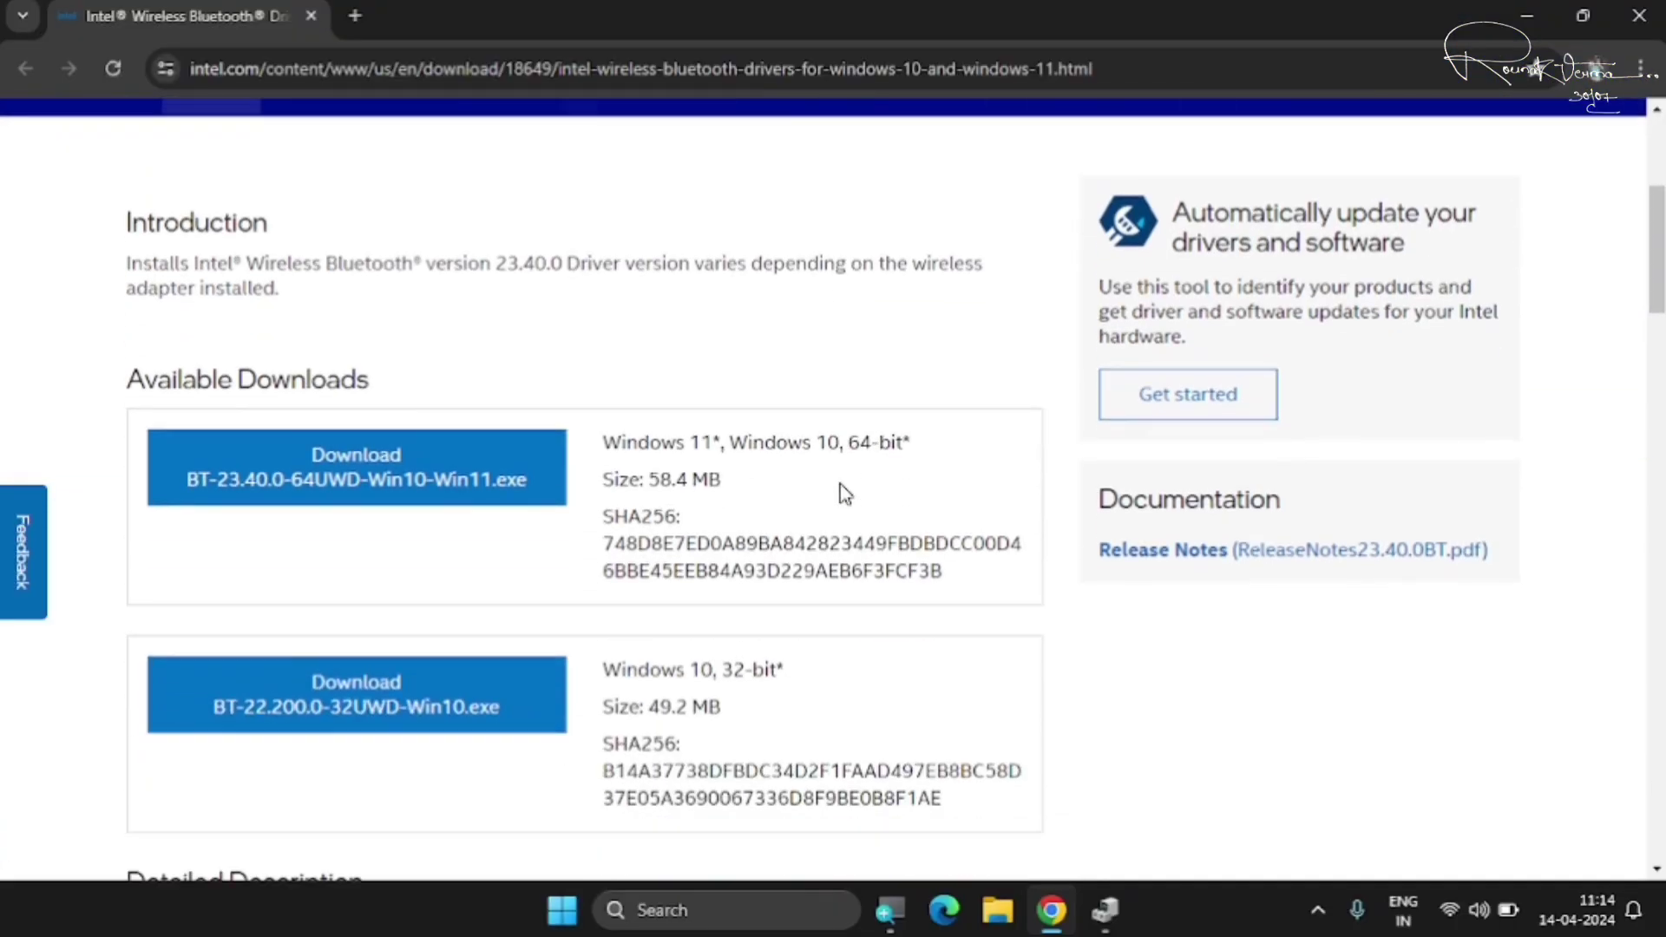
scroll(844, 493, "down", 1)
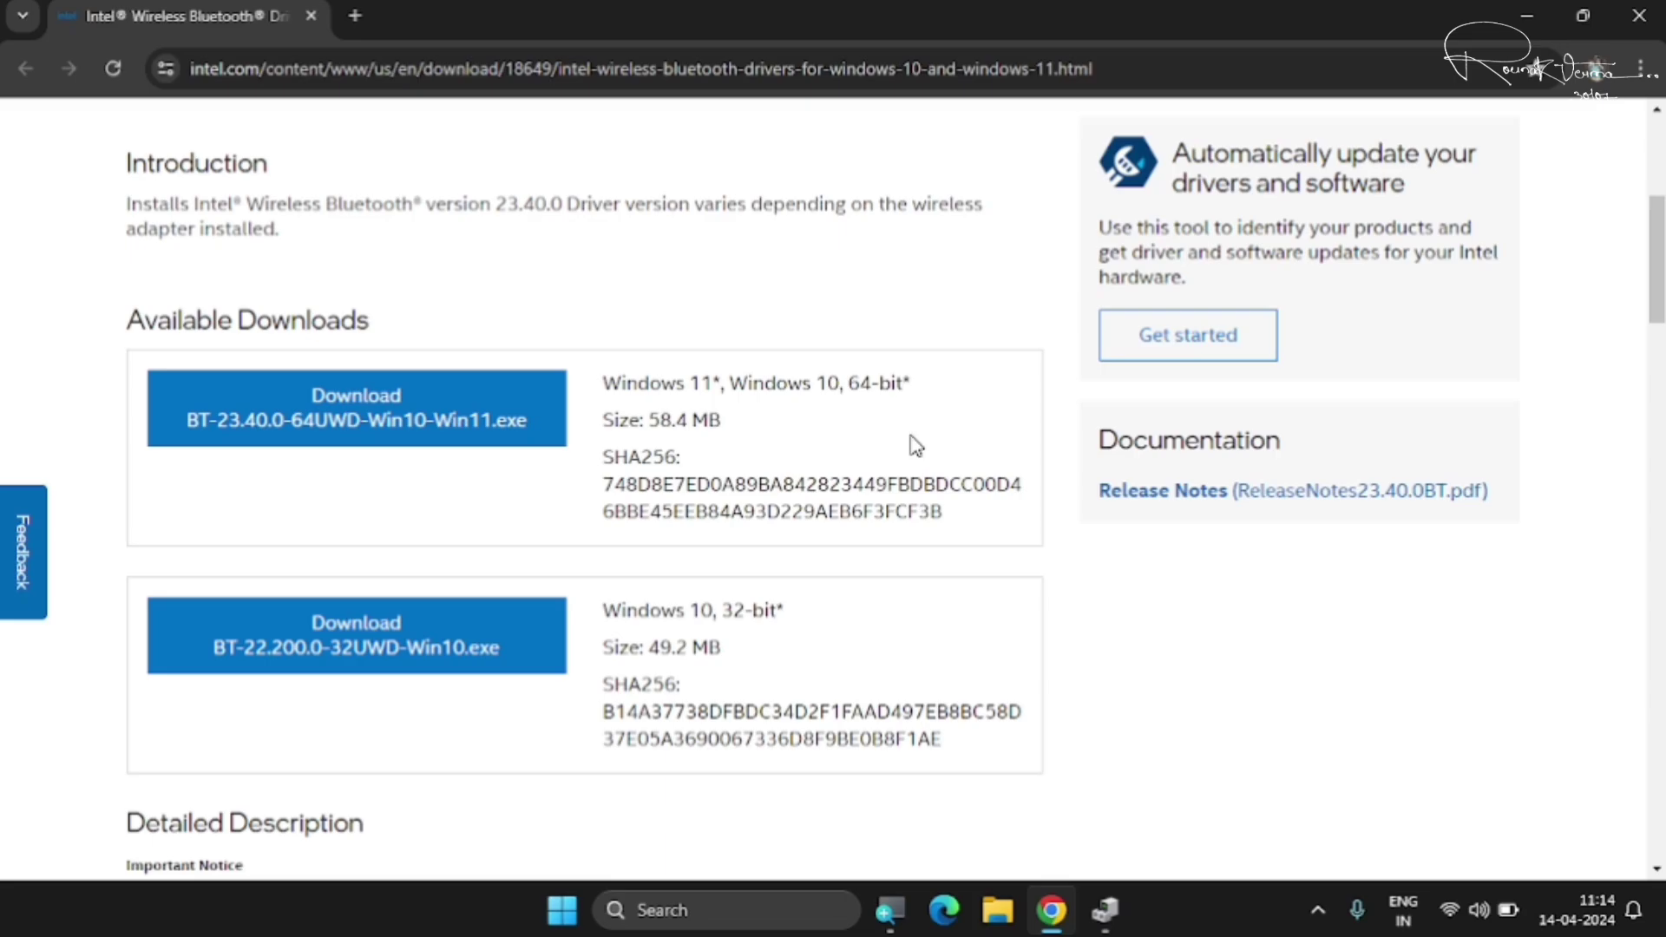
left_click_drag(916, 386, 849, 382)
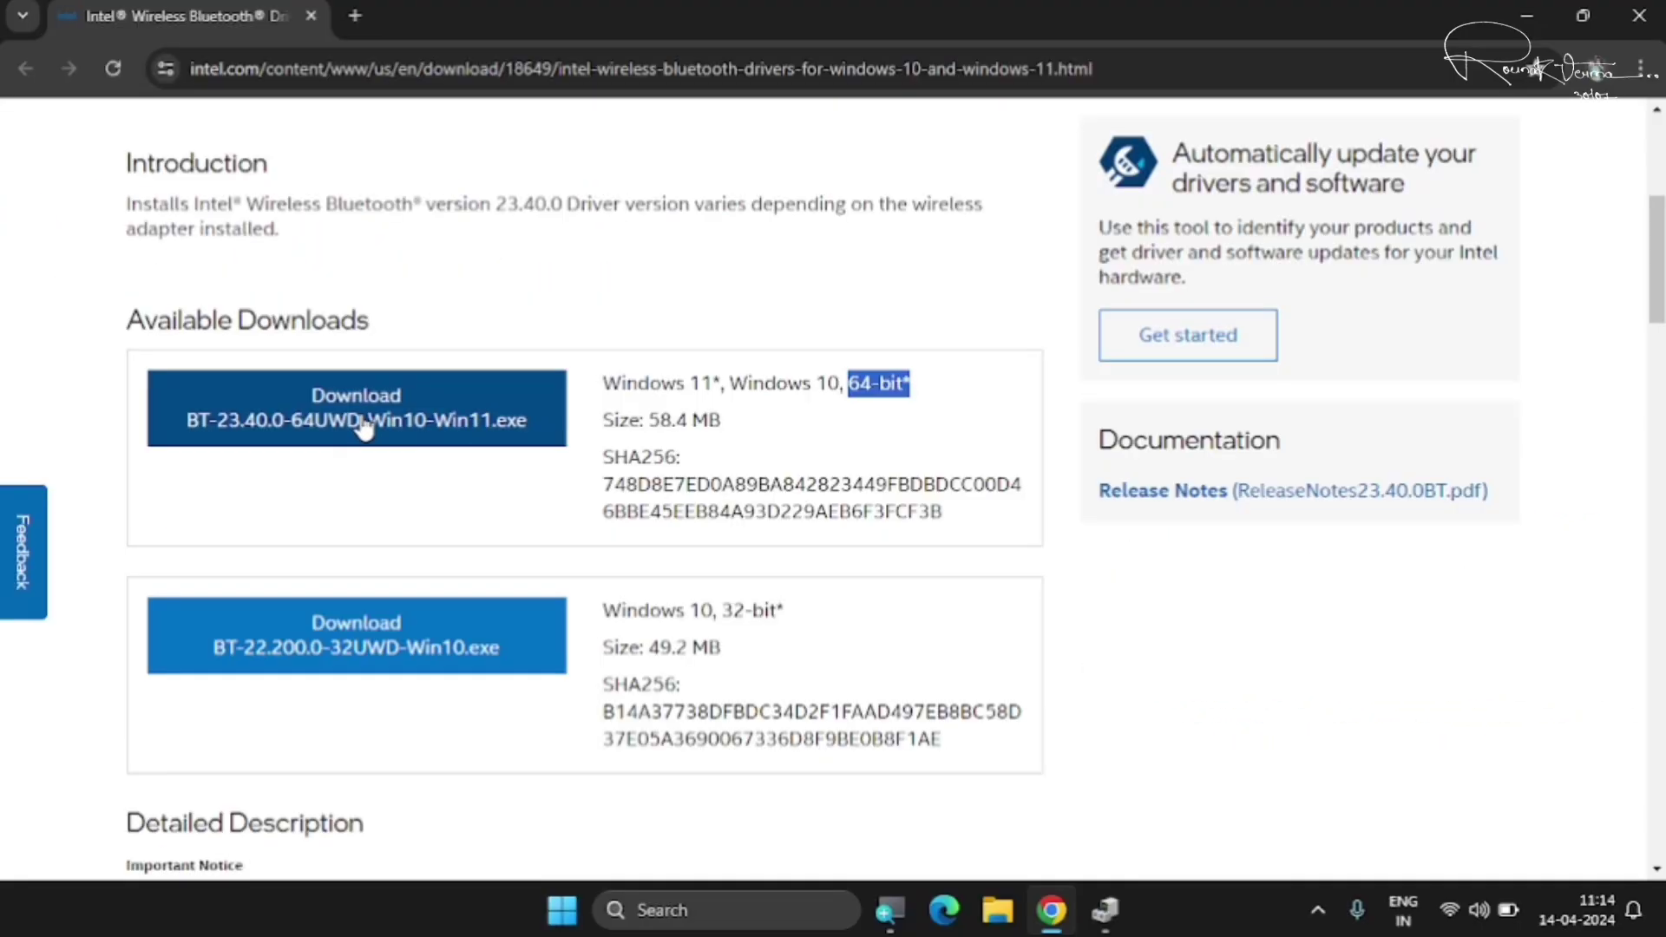
left_click_drag(786, 612, 719, 612)
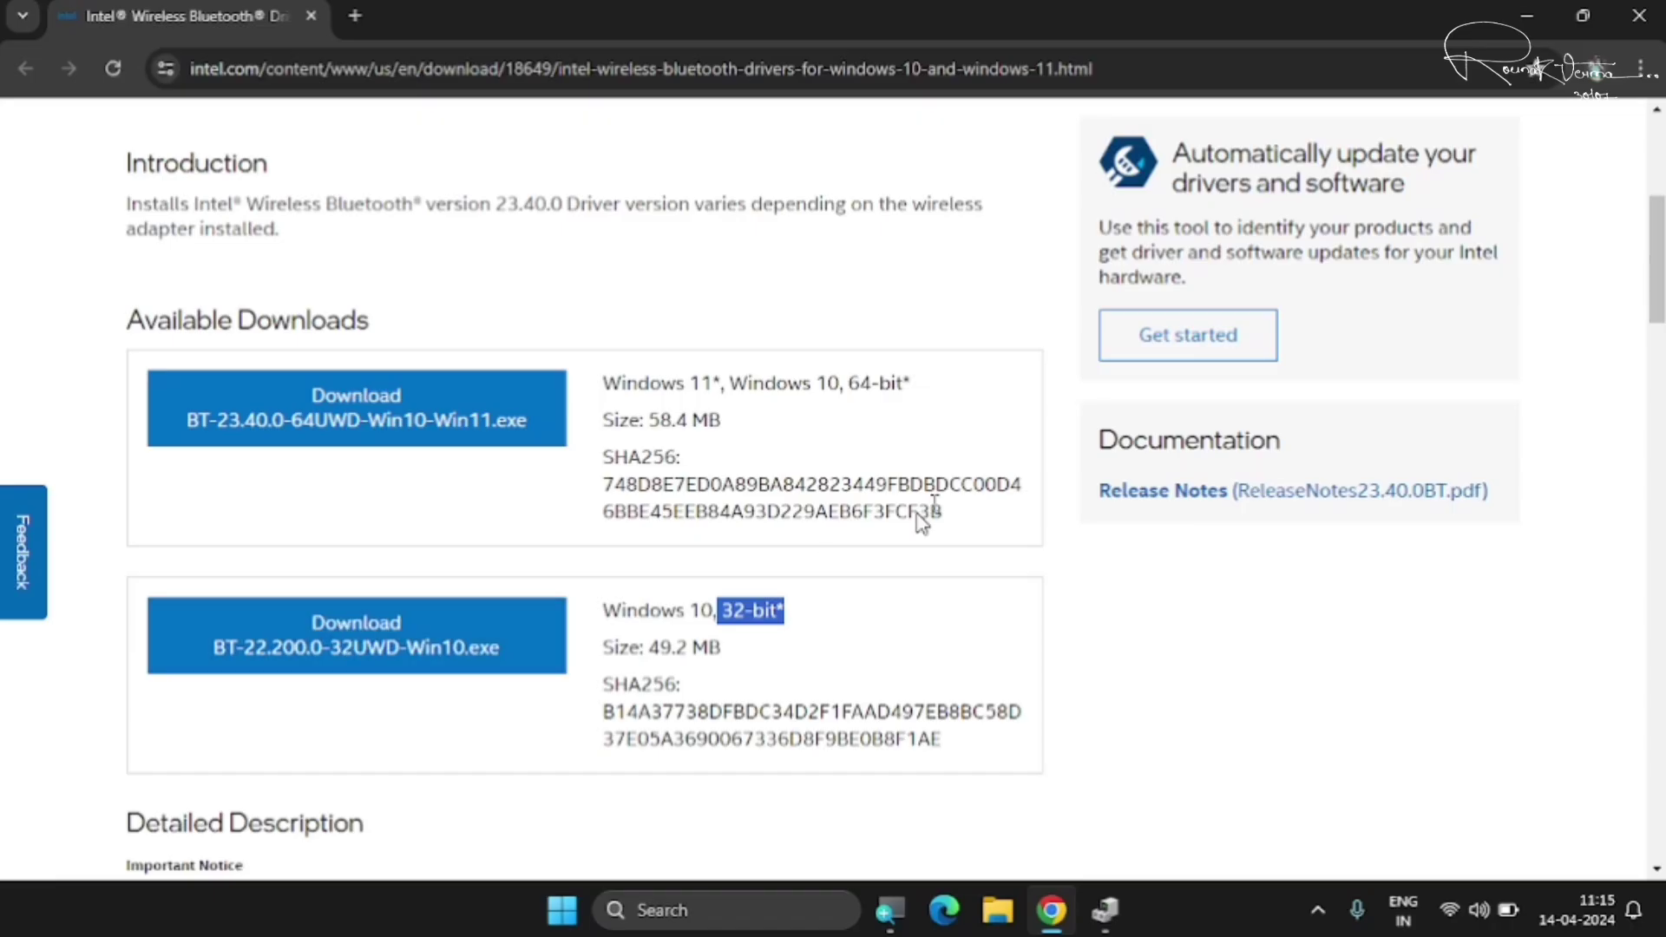
left_click_drag(907, 383, 856, 386)
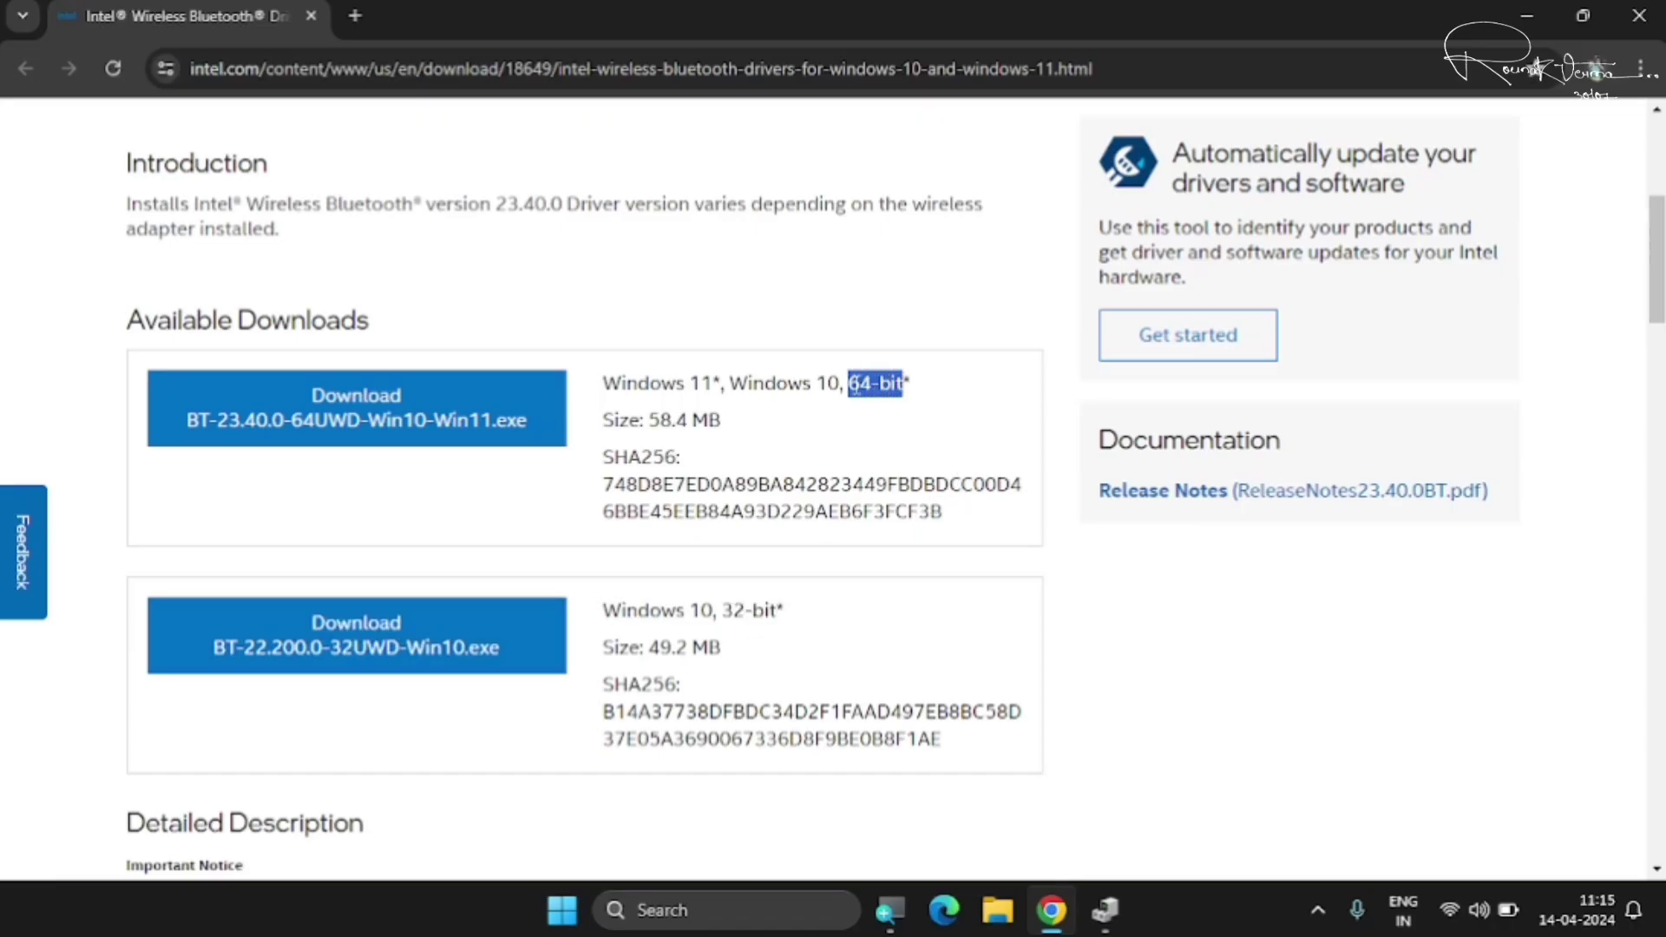
left_click(373, 415)
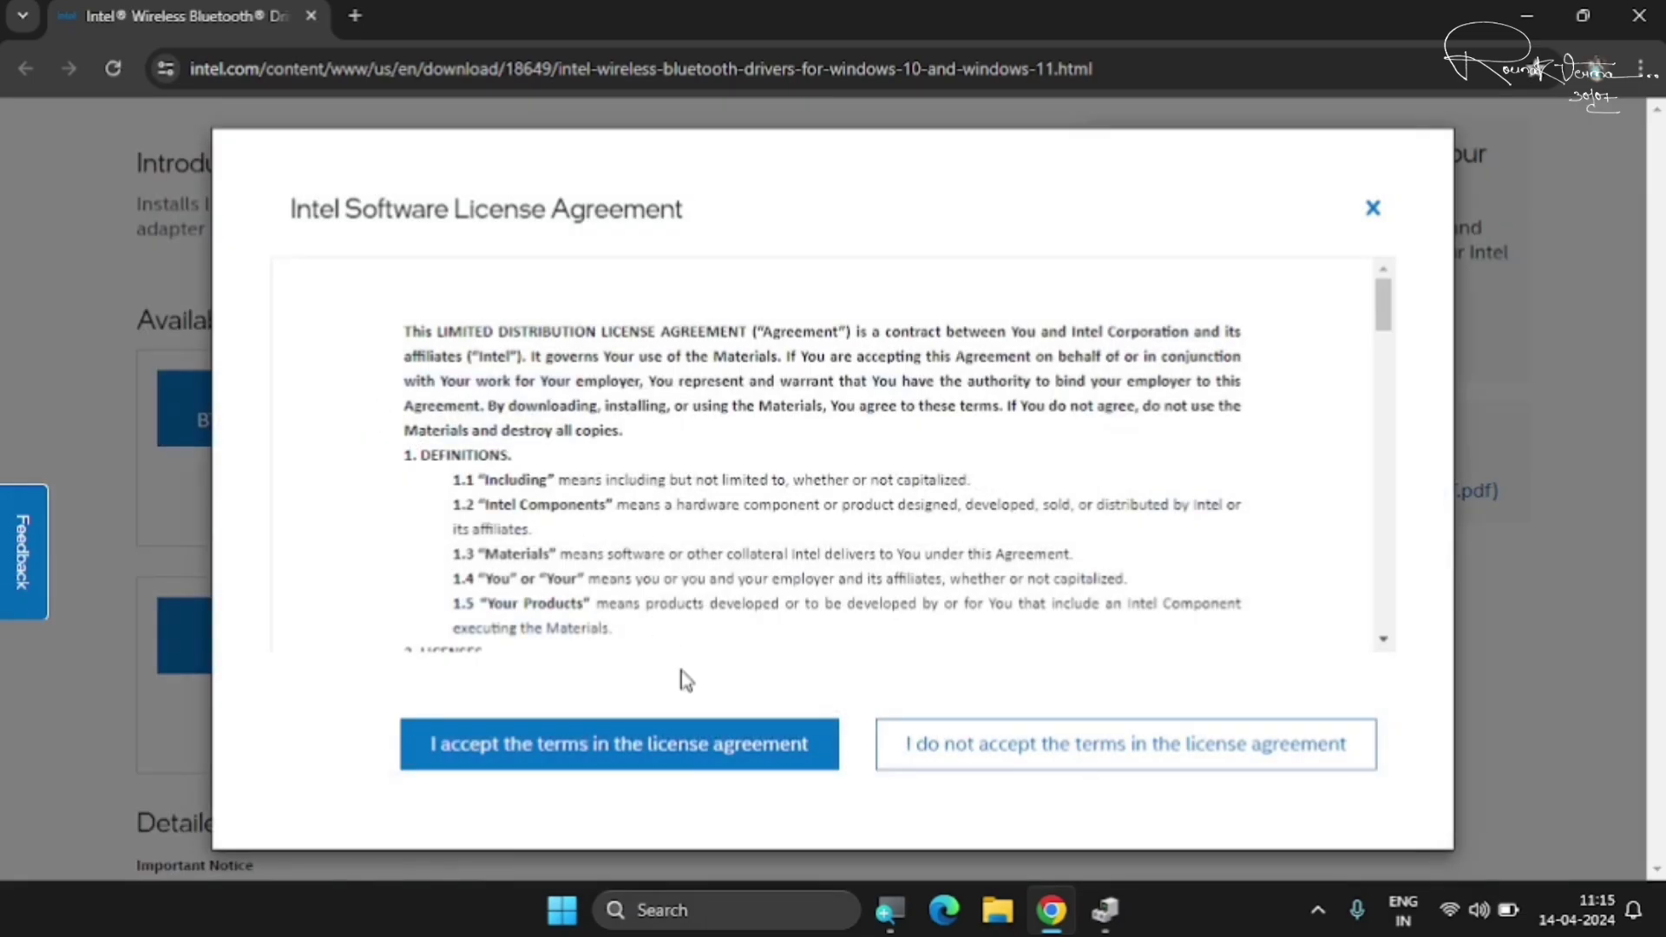
left_click(634, 755)
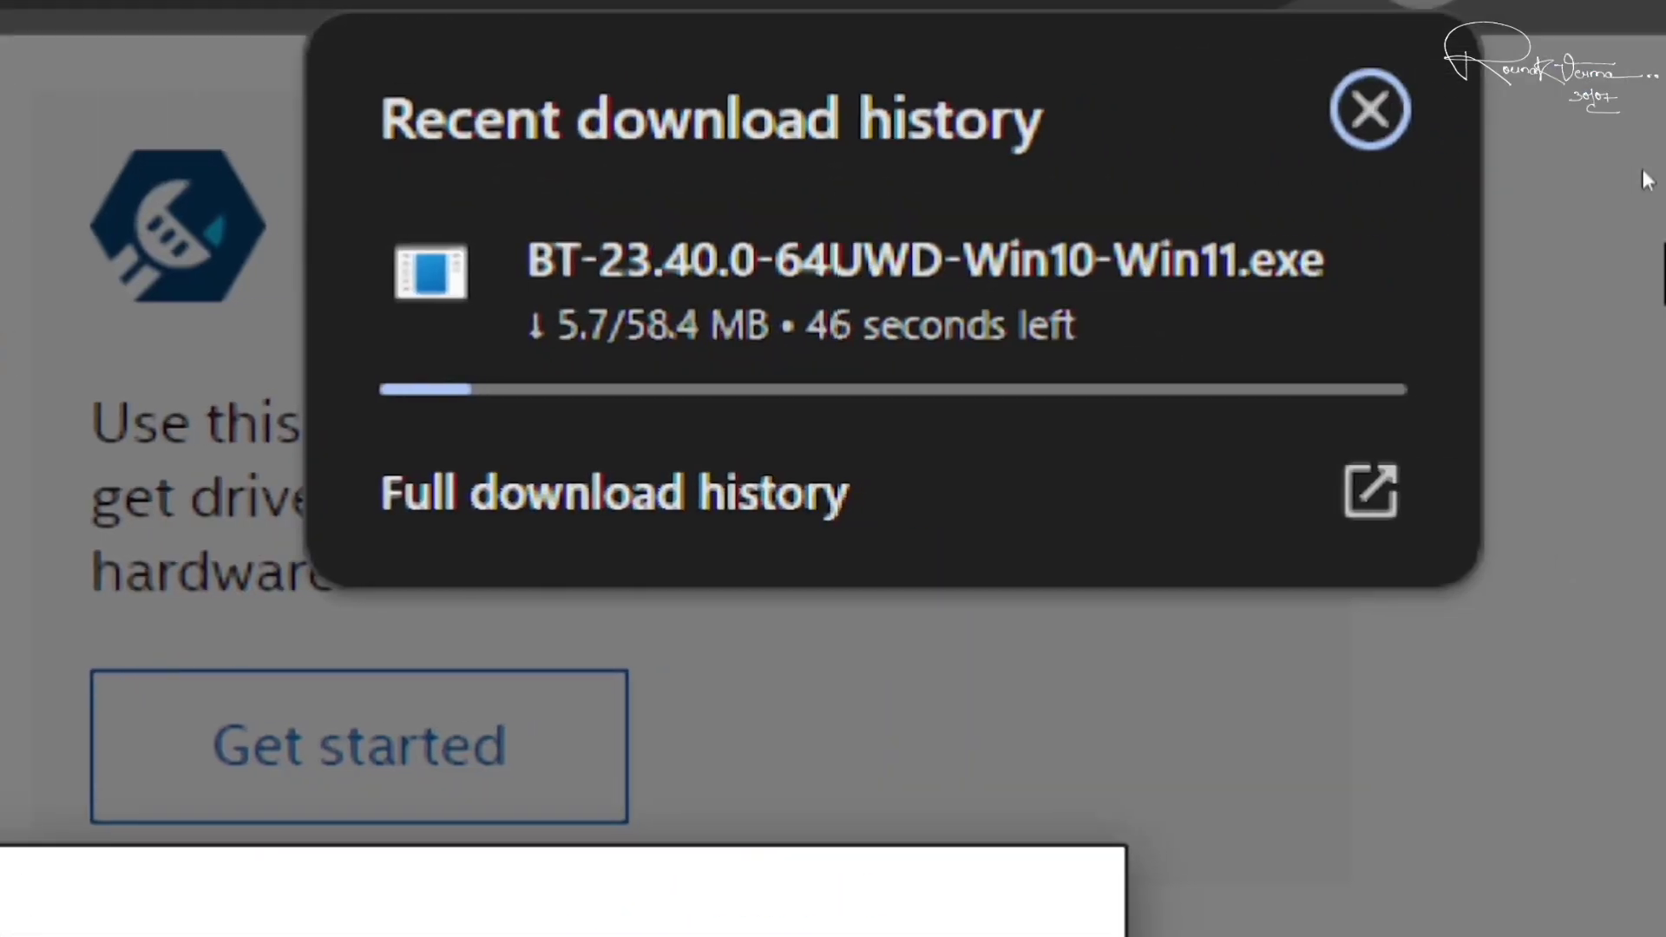
Launch the downloaded Bluetooth driver installer, and close Chrome and Device Manager.
mouse_move(1333, 176)
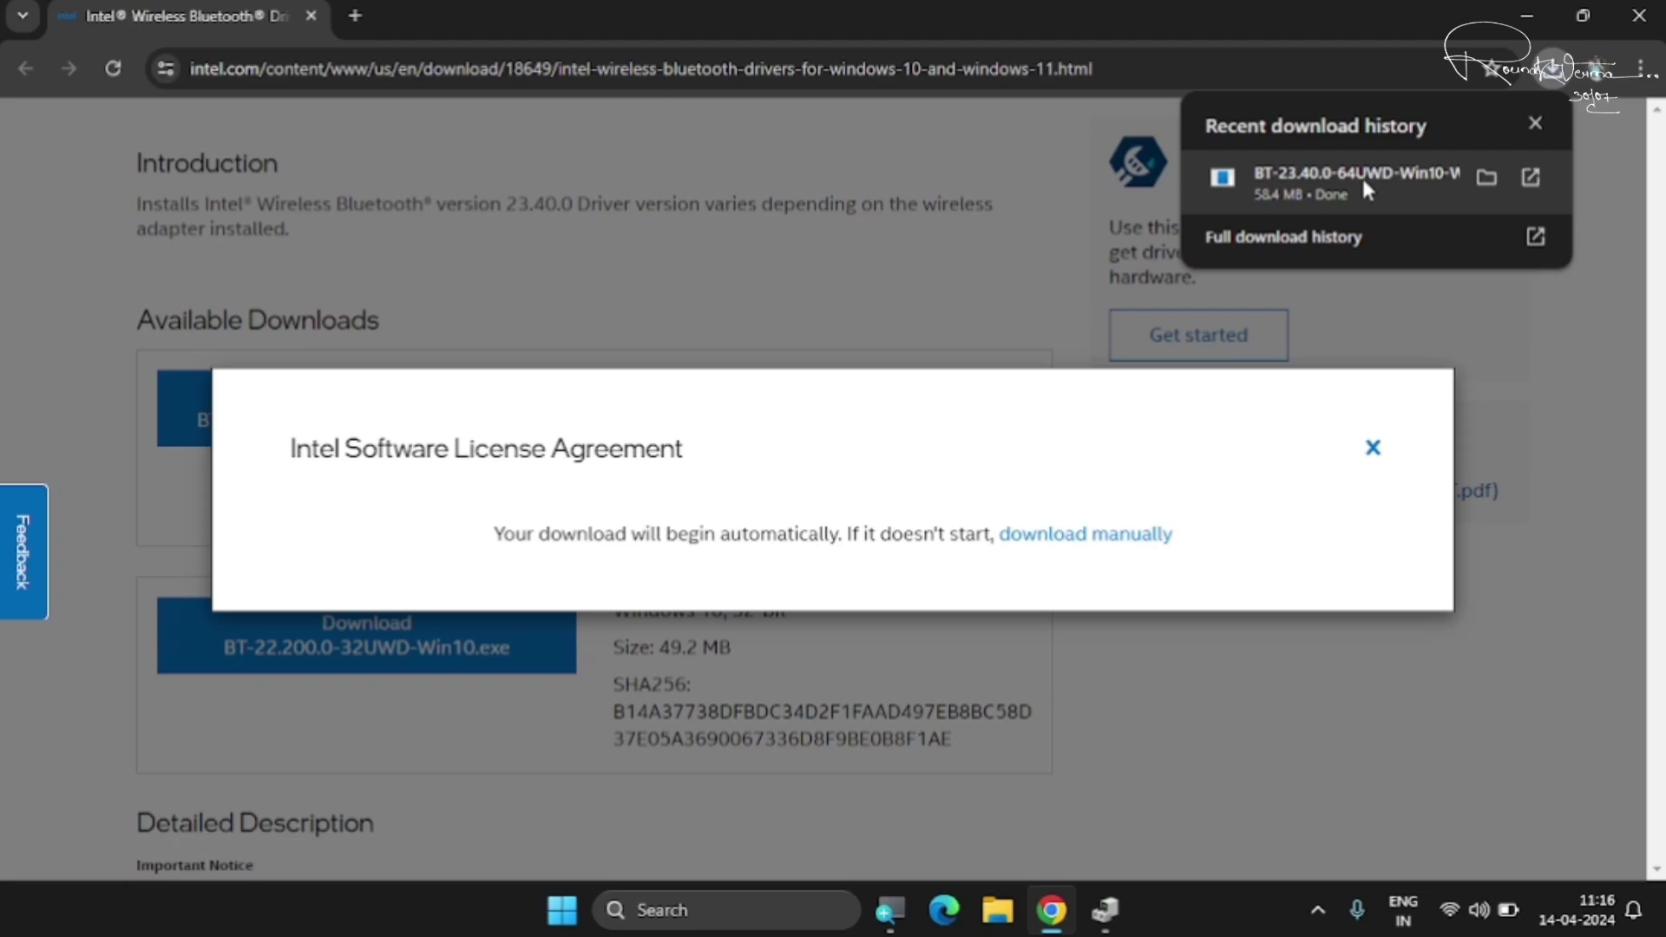
left_click(1361, 176)
left_click(1362, 179)
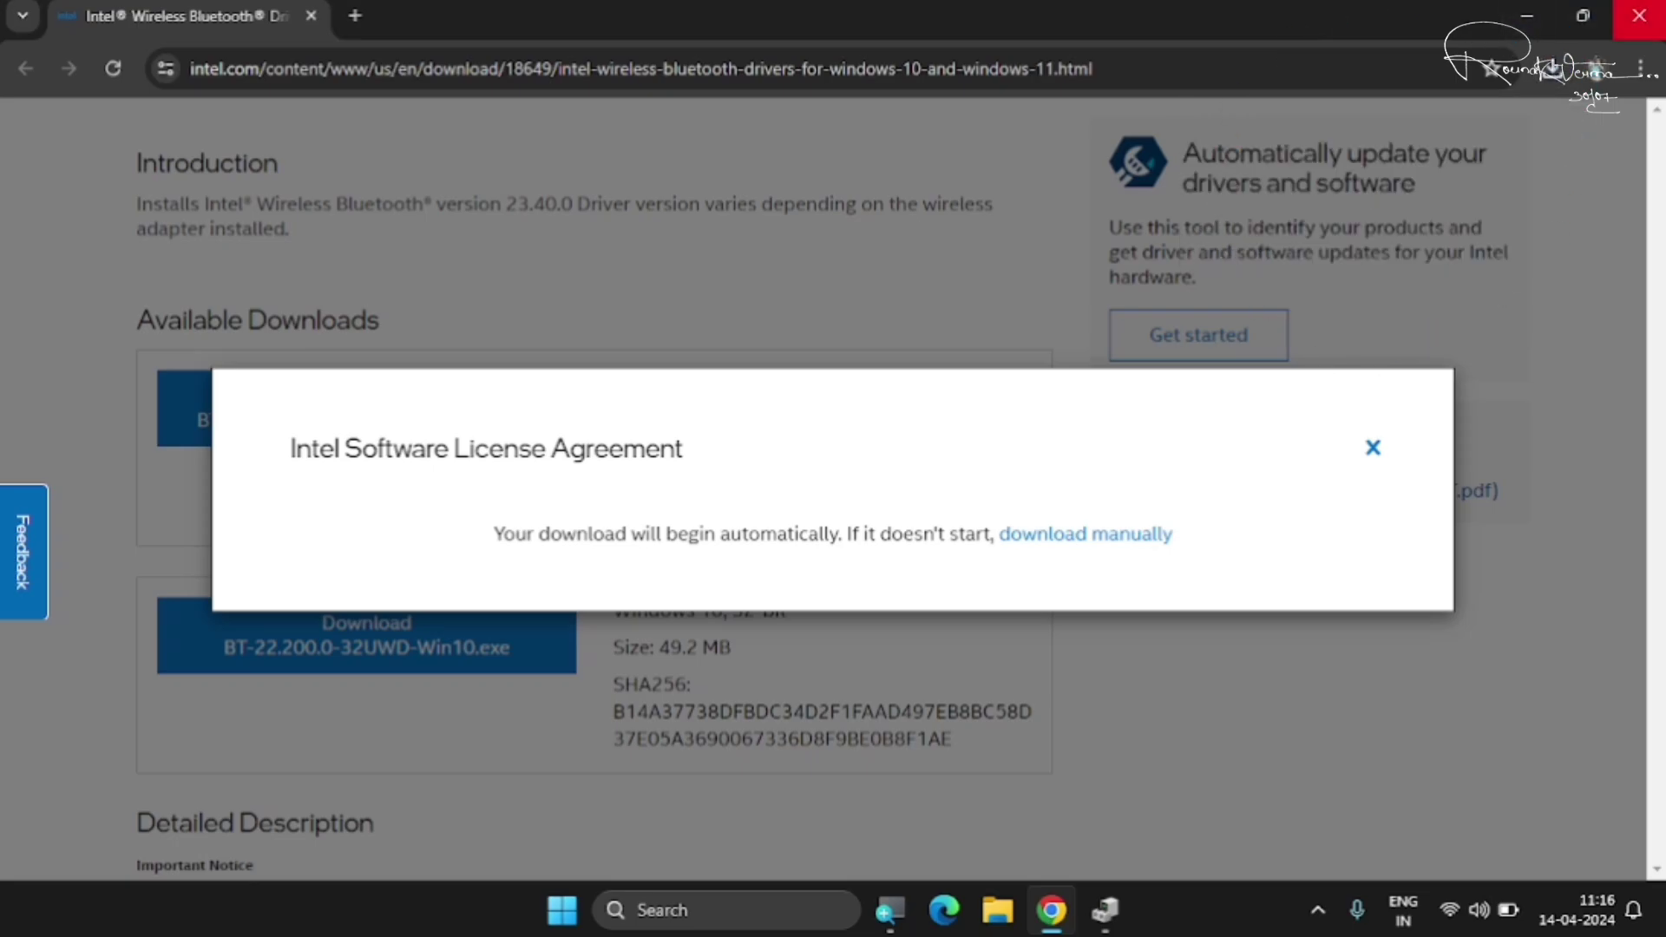
left_click(1639, 16)
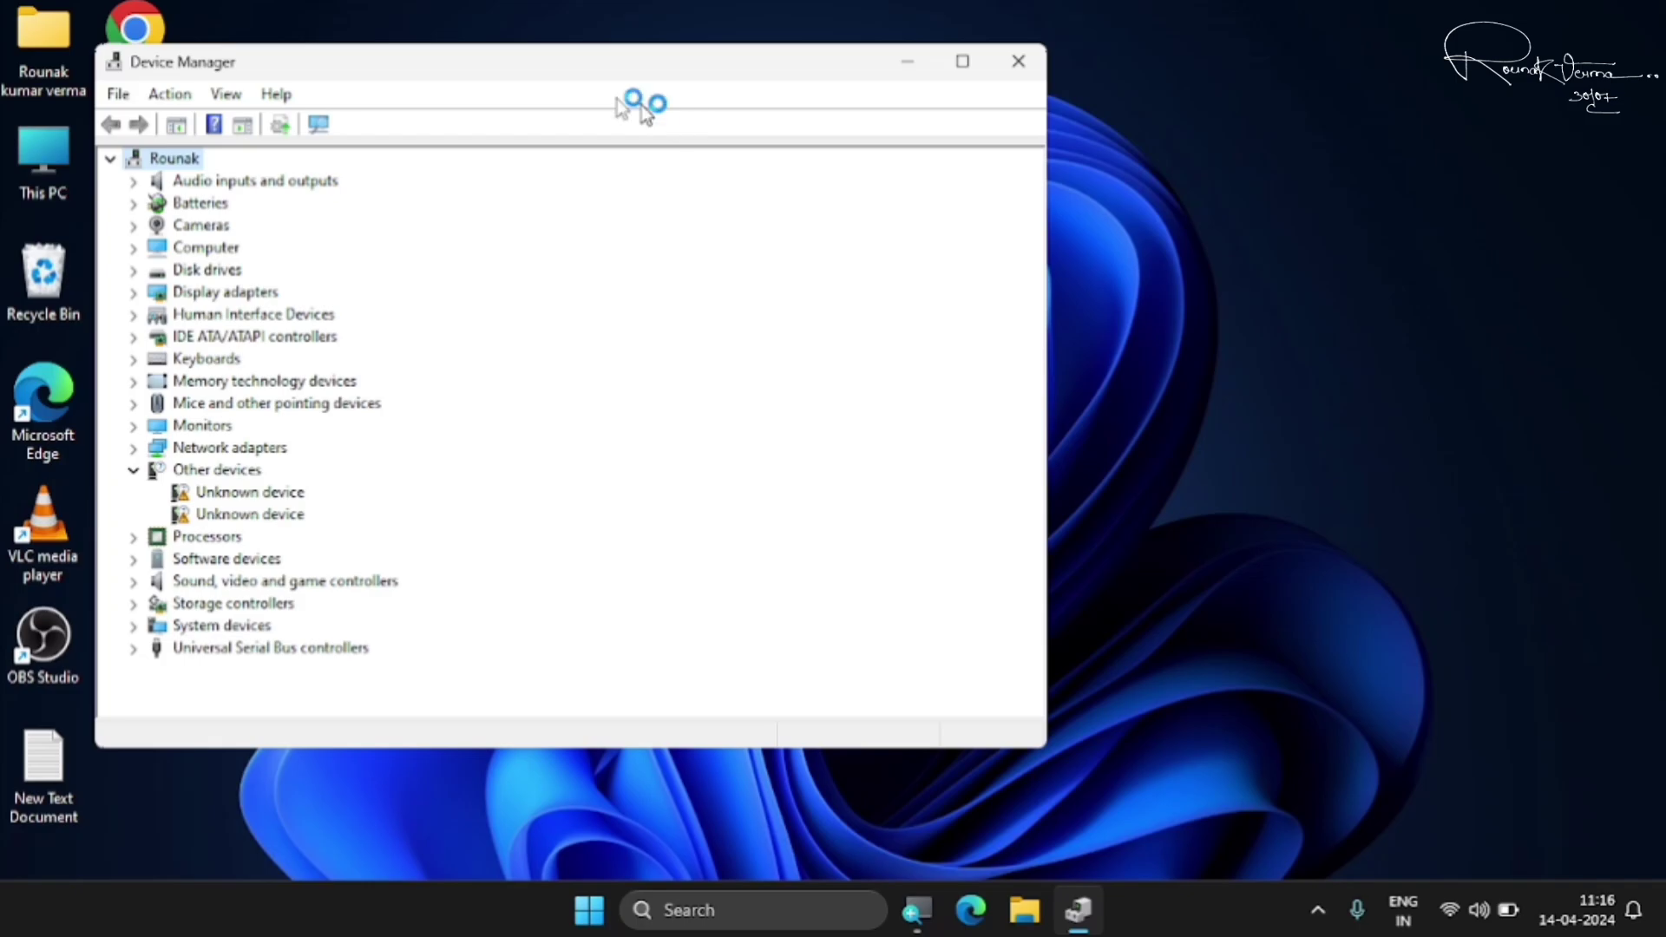
left_click(1018, 66)
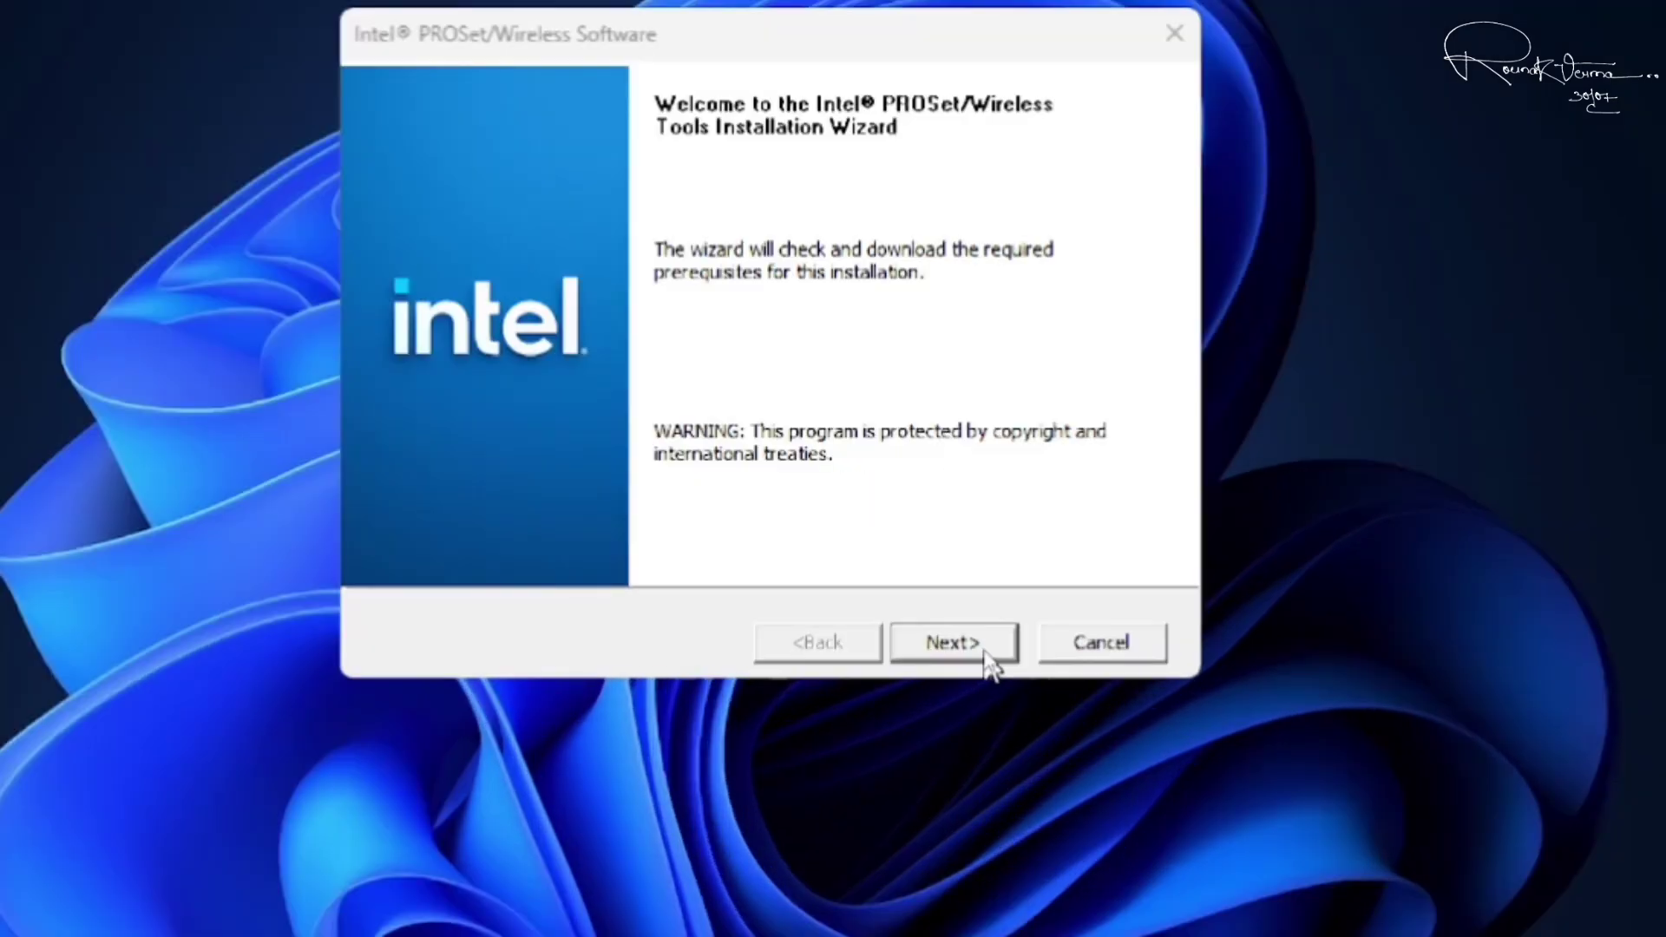
Proceed past the Intel installer's welcome pages and accept the End-User License Agreement to reach the setup type choice.
left_click(986, 651)
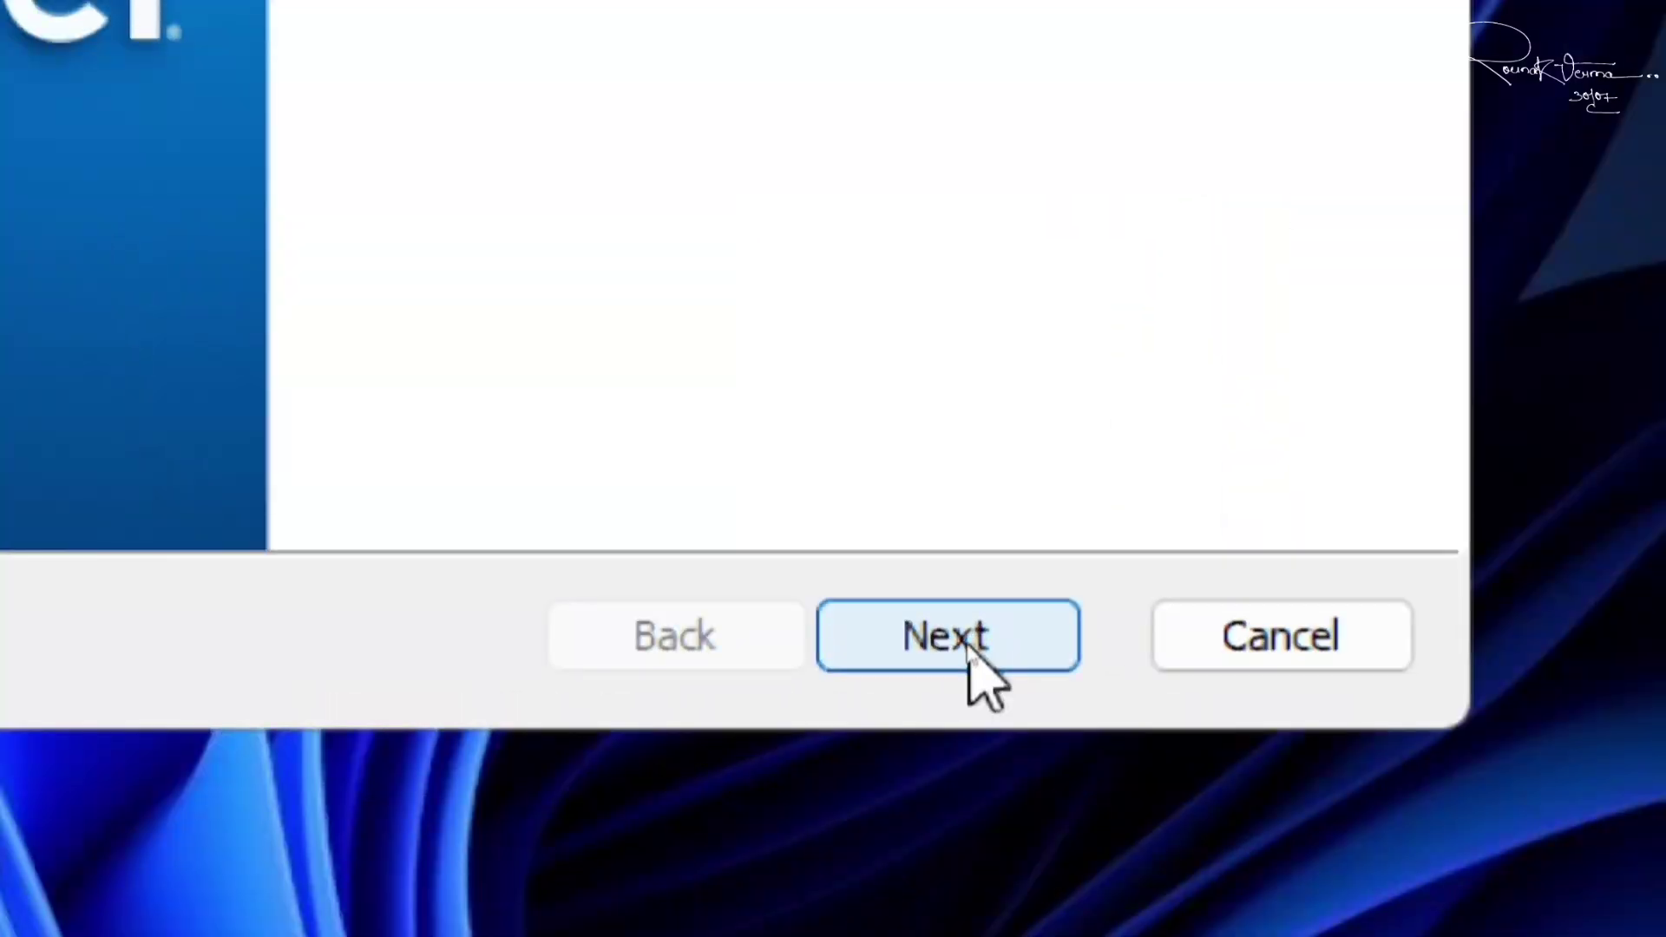
left_click(963, 647)
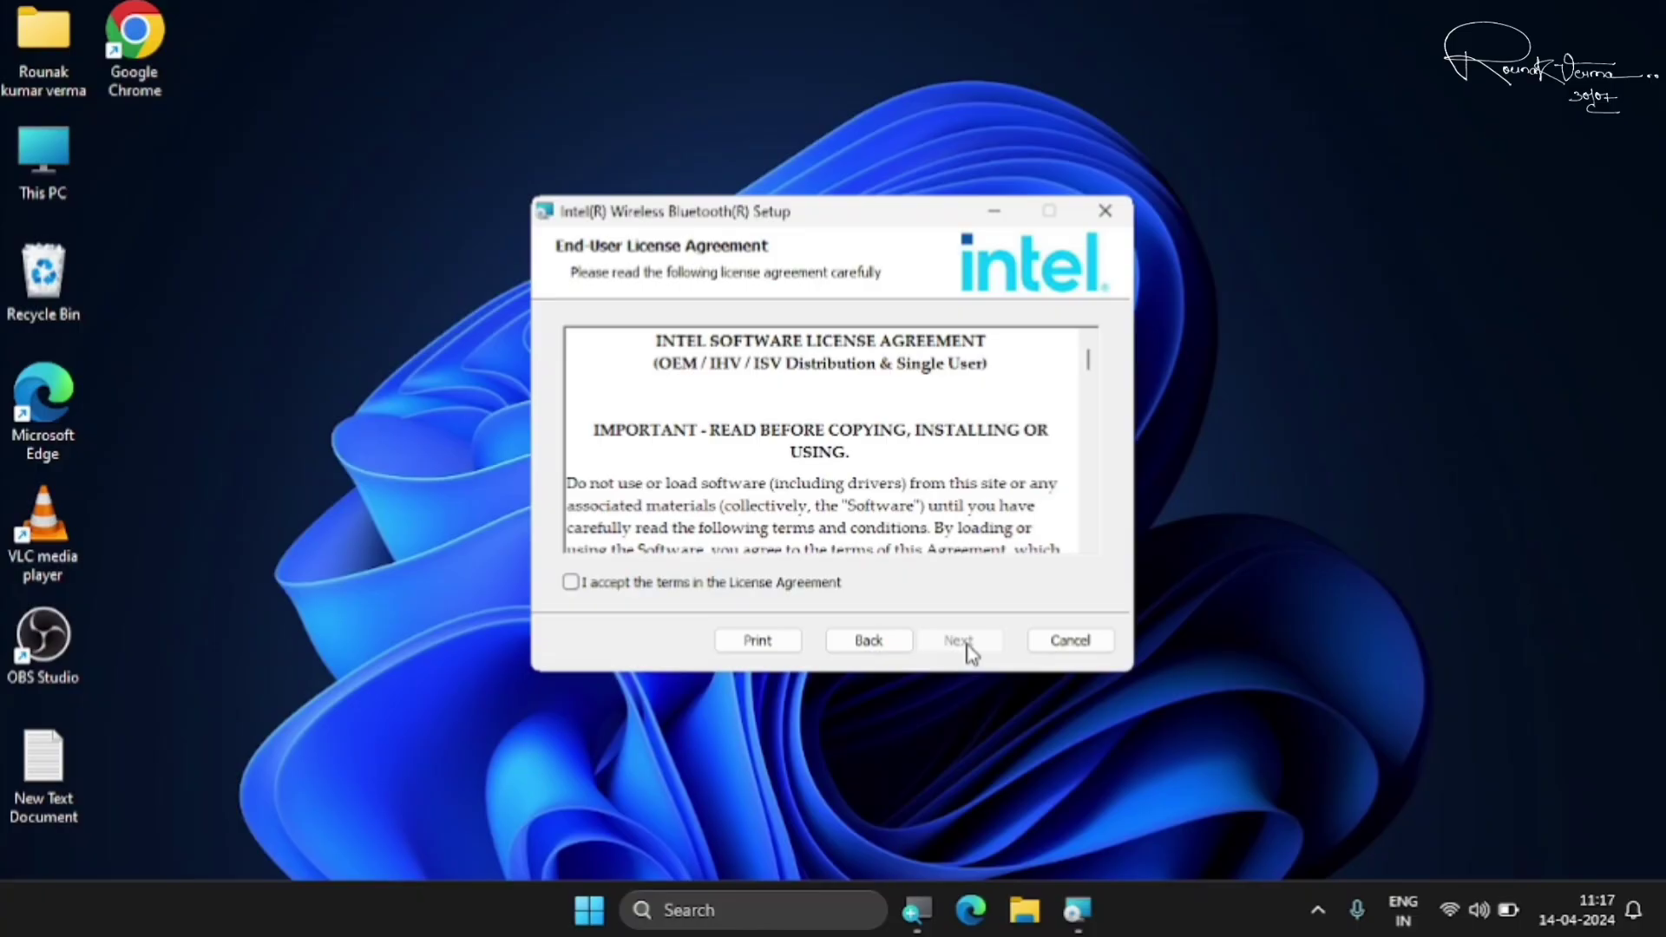
left_click(571, 583)
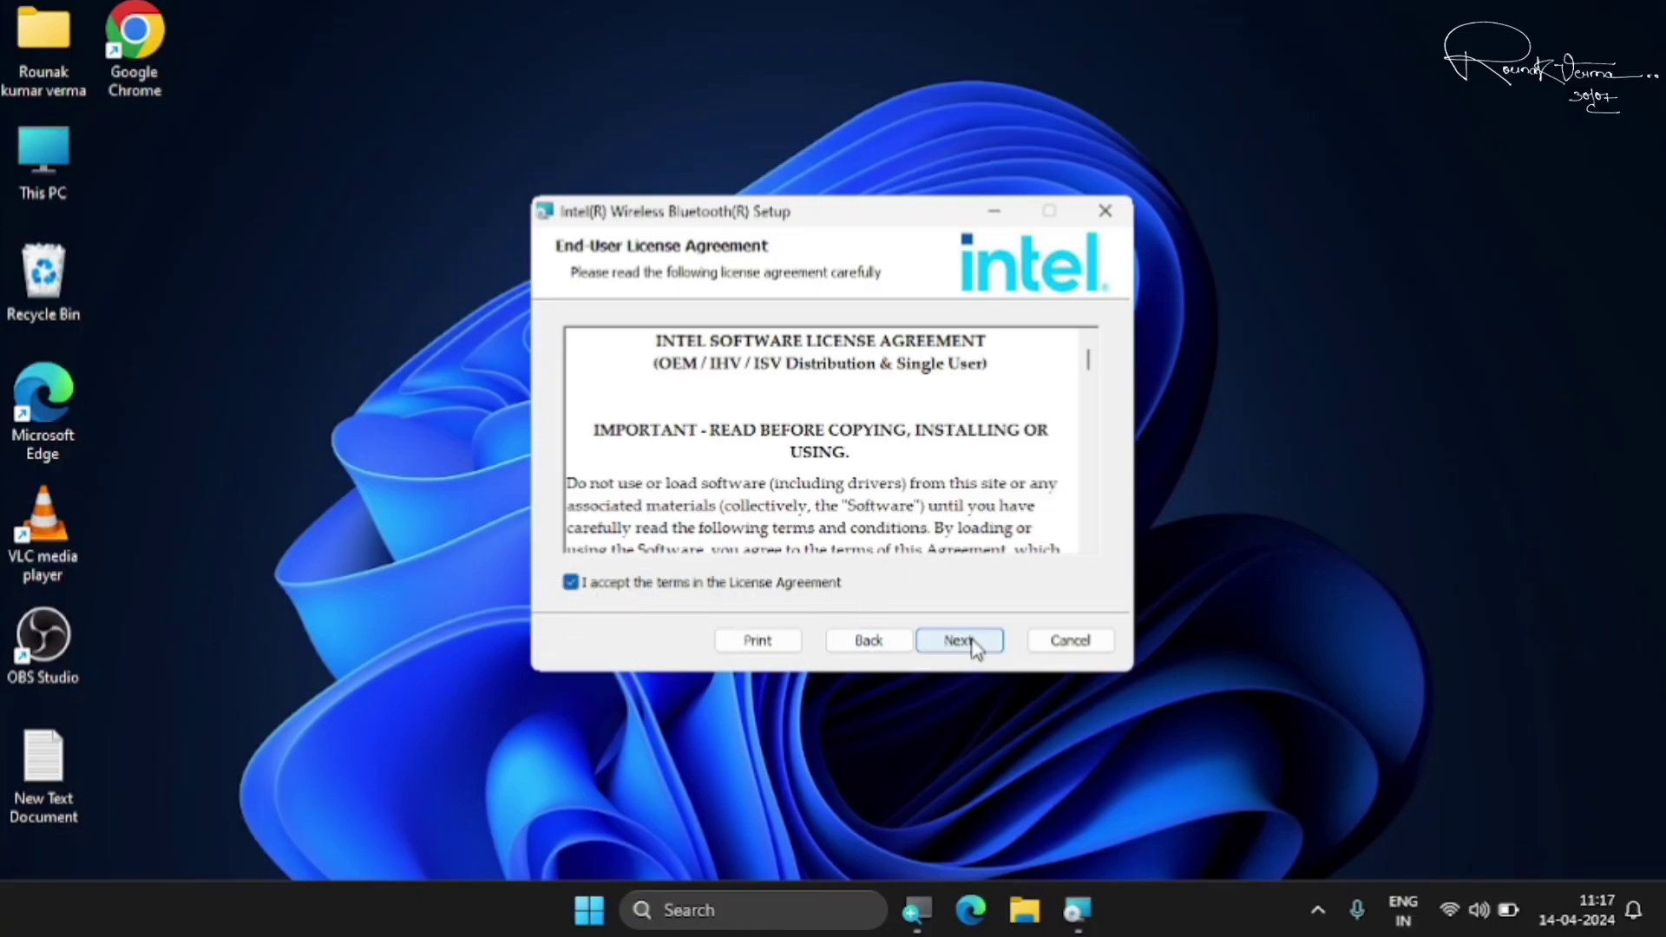
left_click(959, 641)
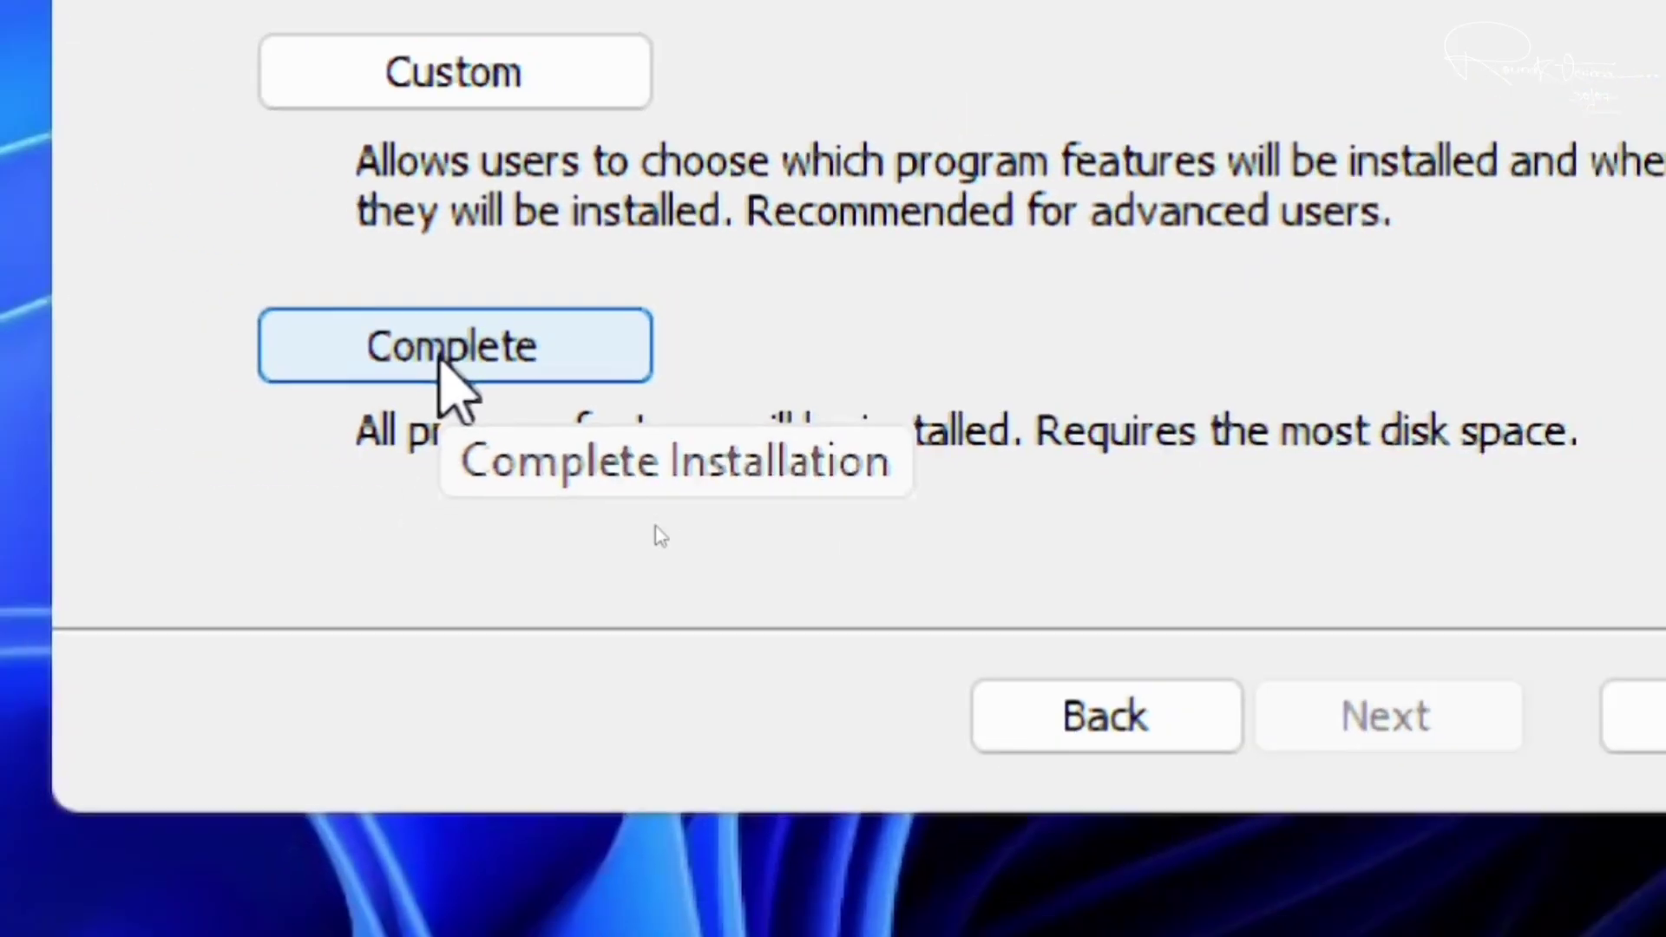
Run the Complete installation of Intel Wireless Bluetooth and finish the setup wizard.
left_click(443, 365)
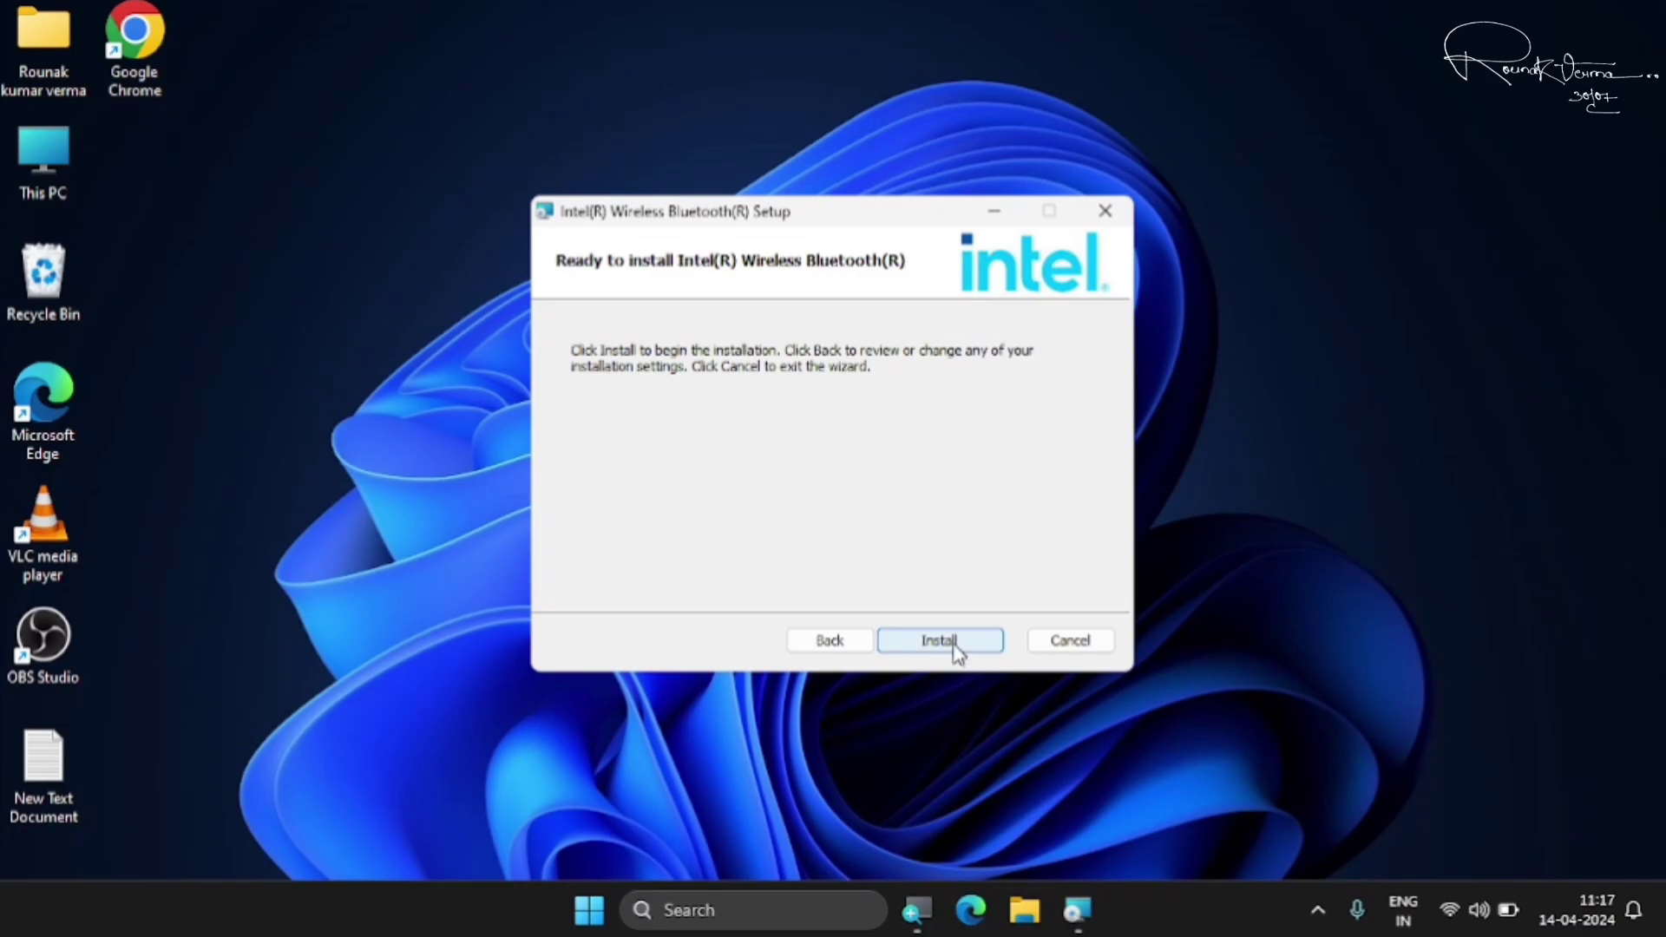
left_click(954, 649)
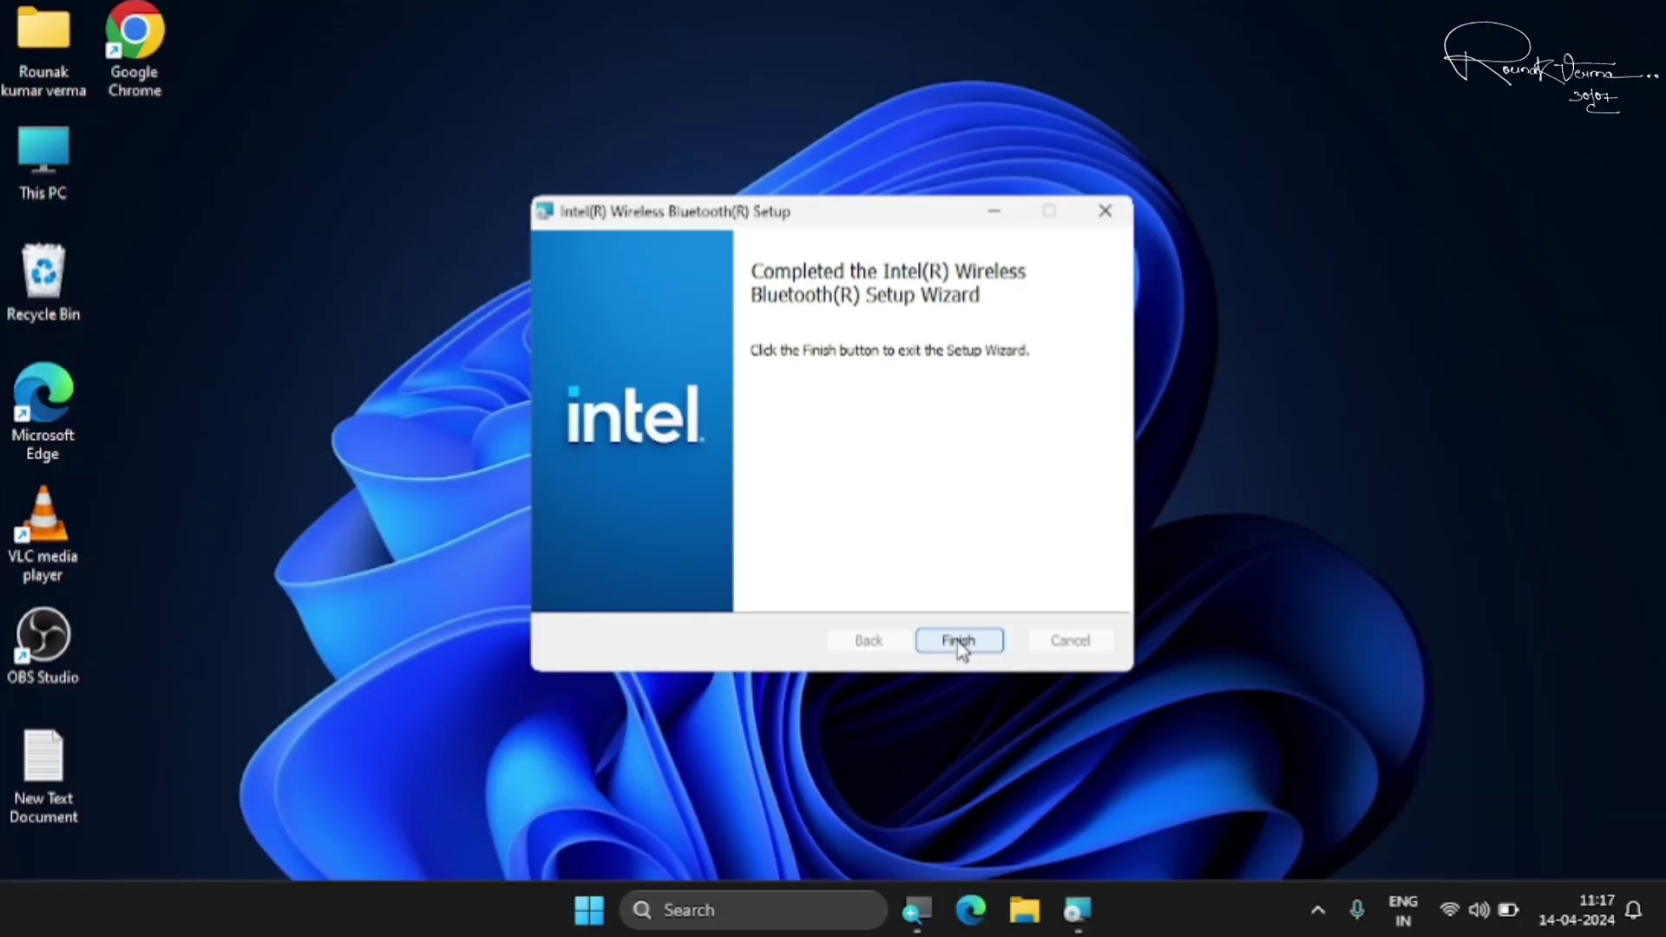
left_click(959, 641)
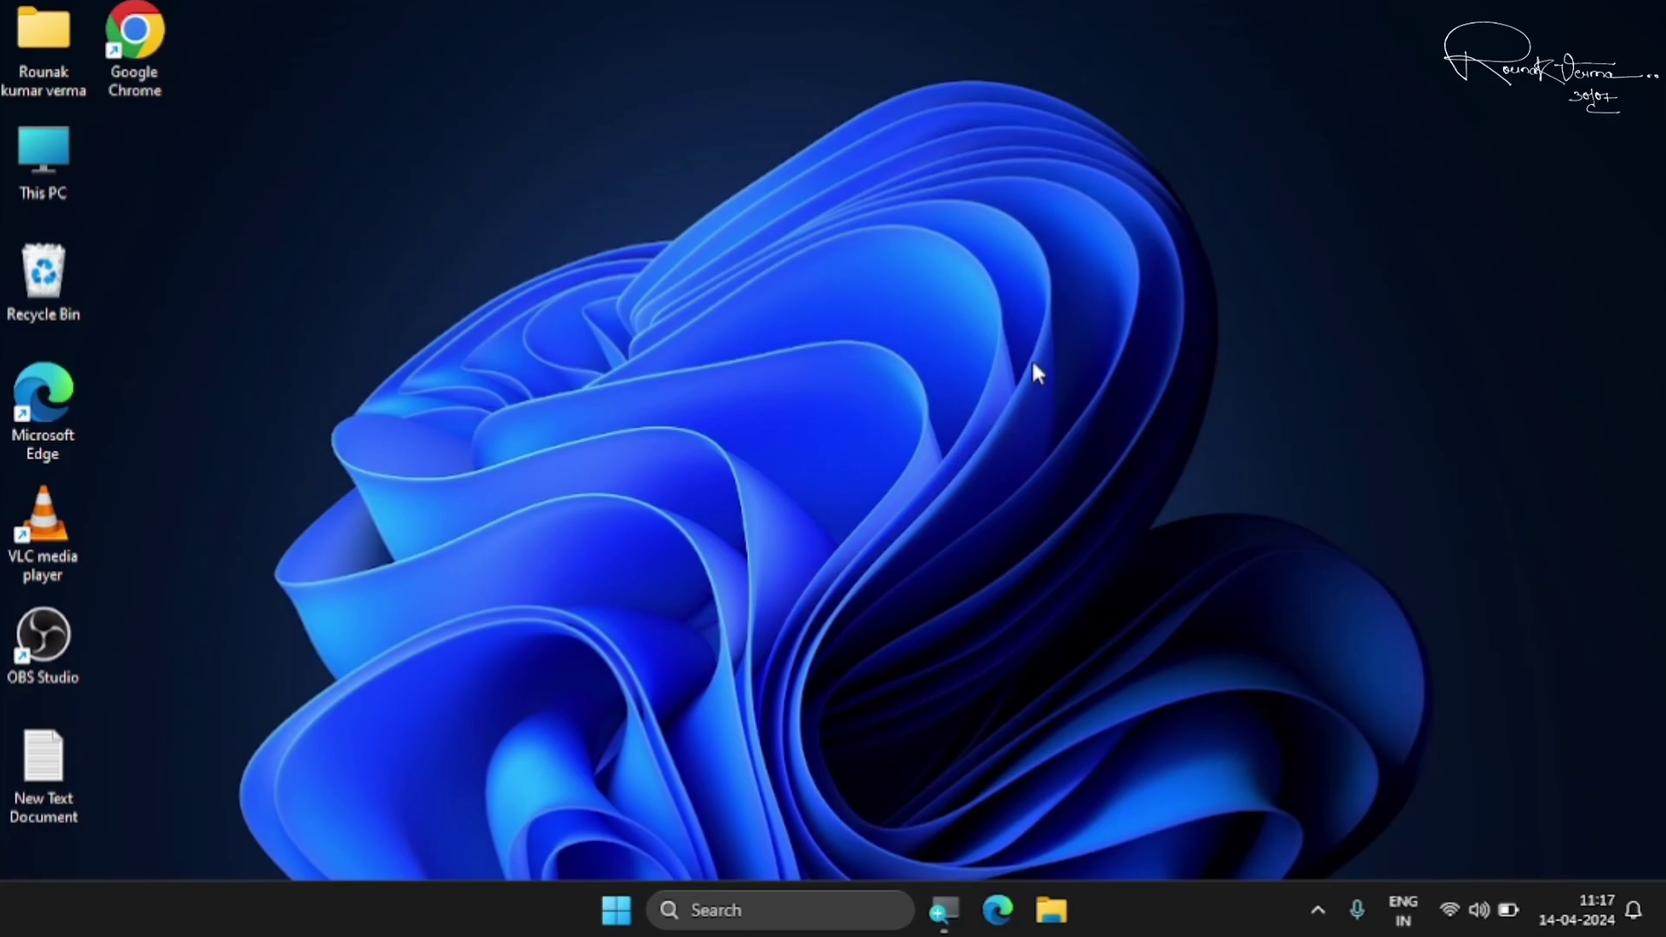
right_click(923, 250)
left_click(990, 322)
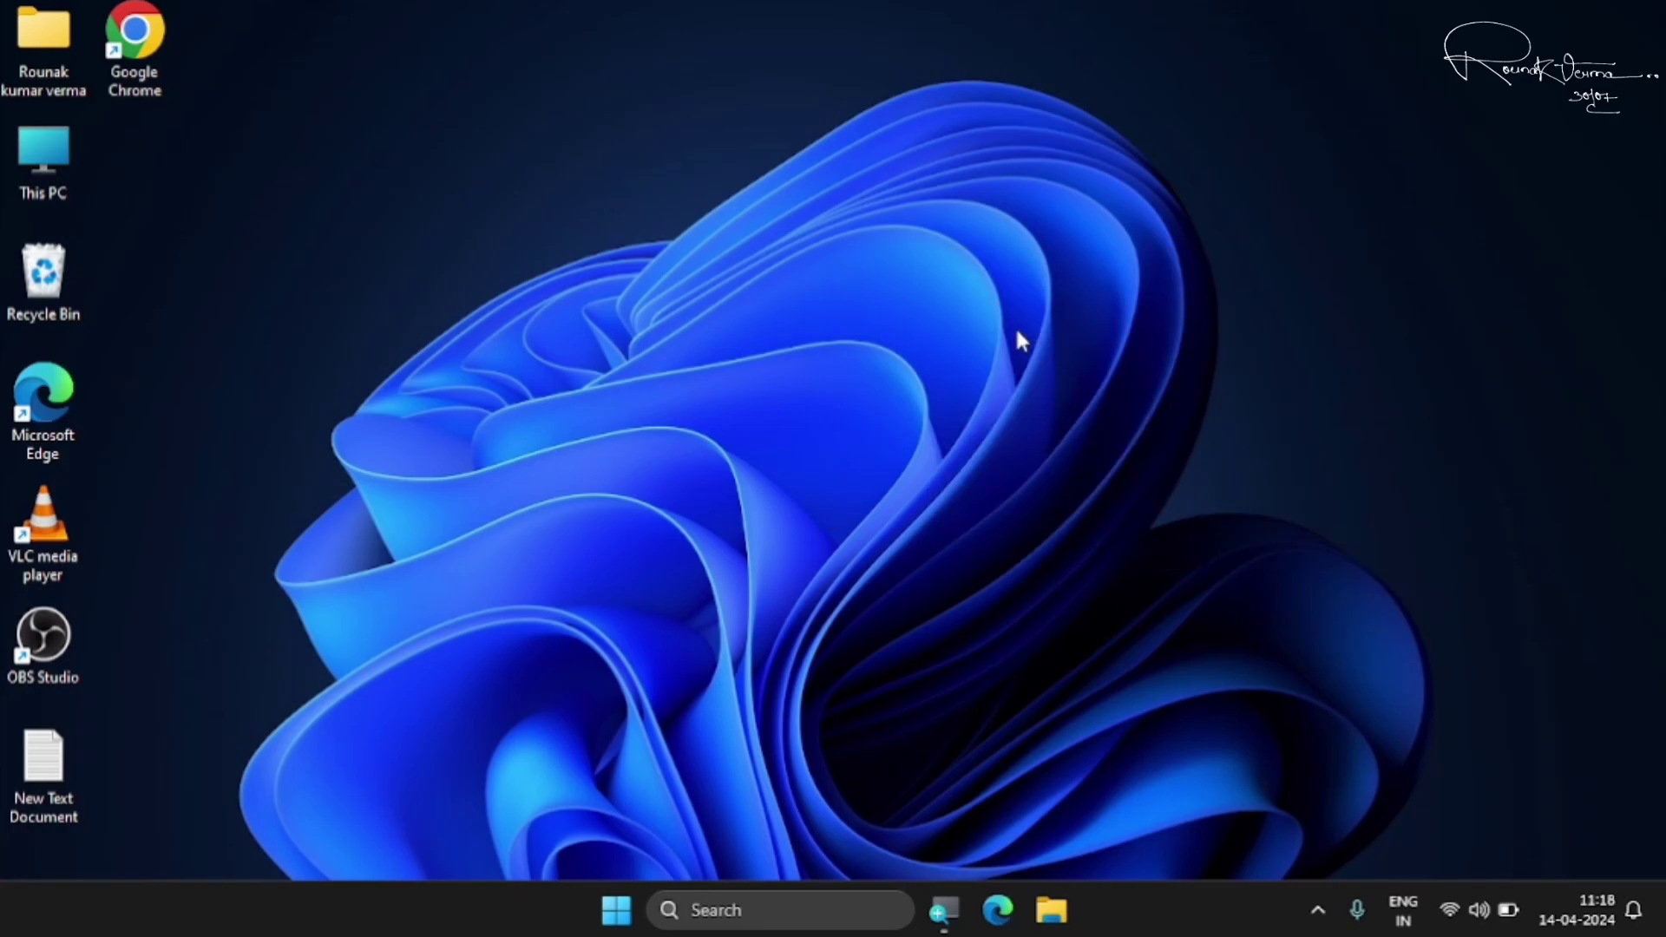
Open Device Manager and scan the computer for hardware changes.
right_click(617, 909)
left_click(600, 358)
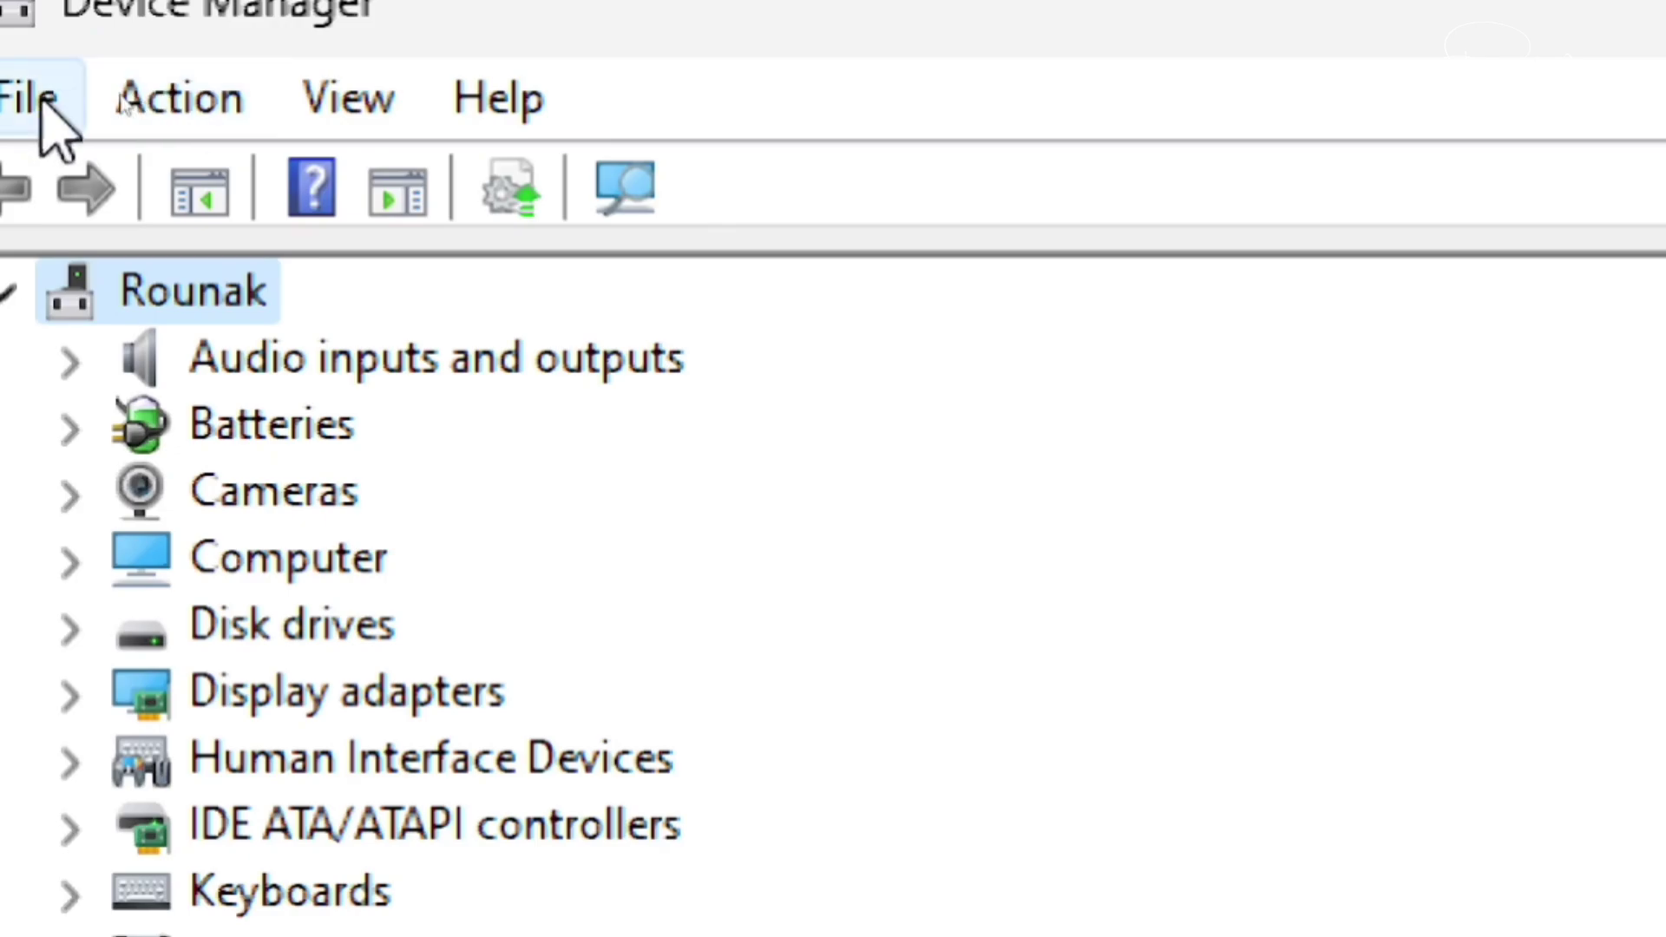
left_click(186, 102)
mouse_move(351, 103)
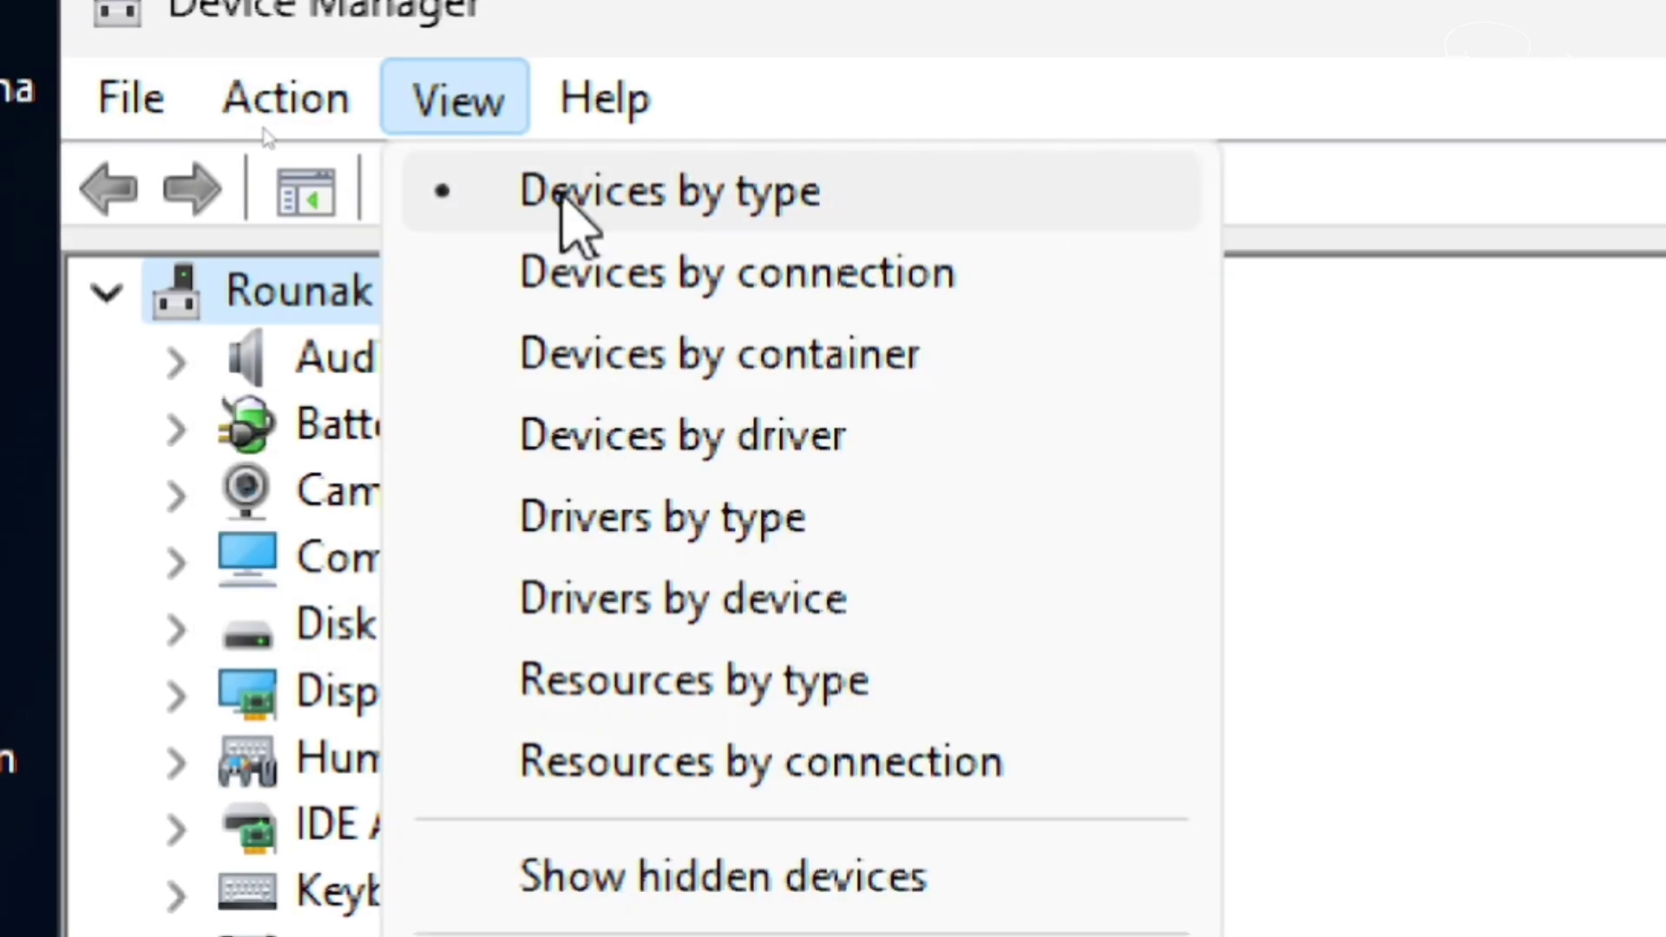
mouse_move(278, 98)
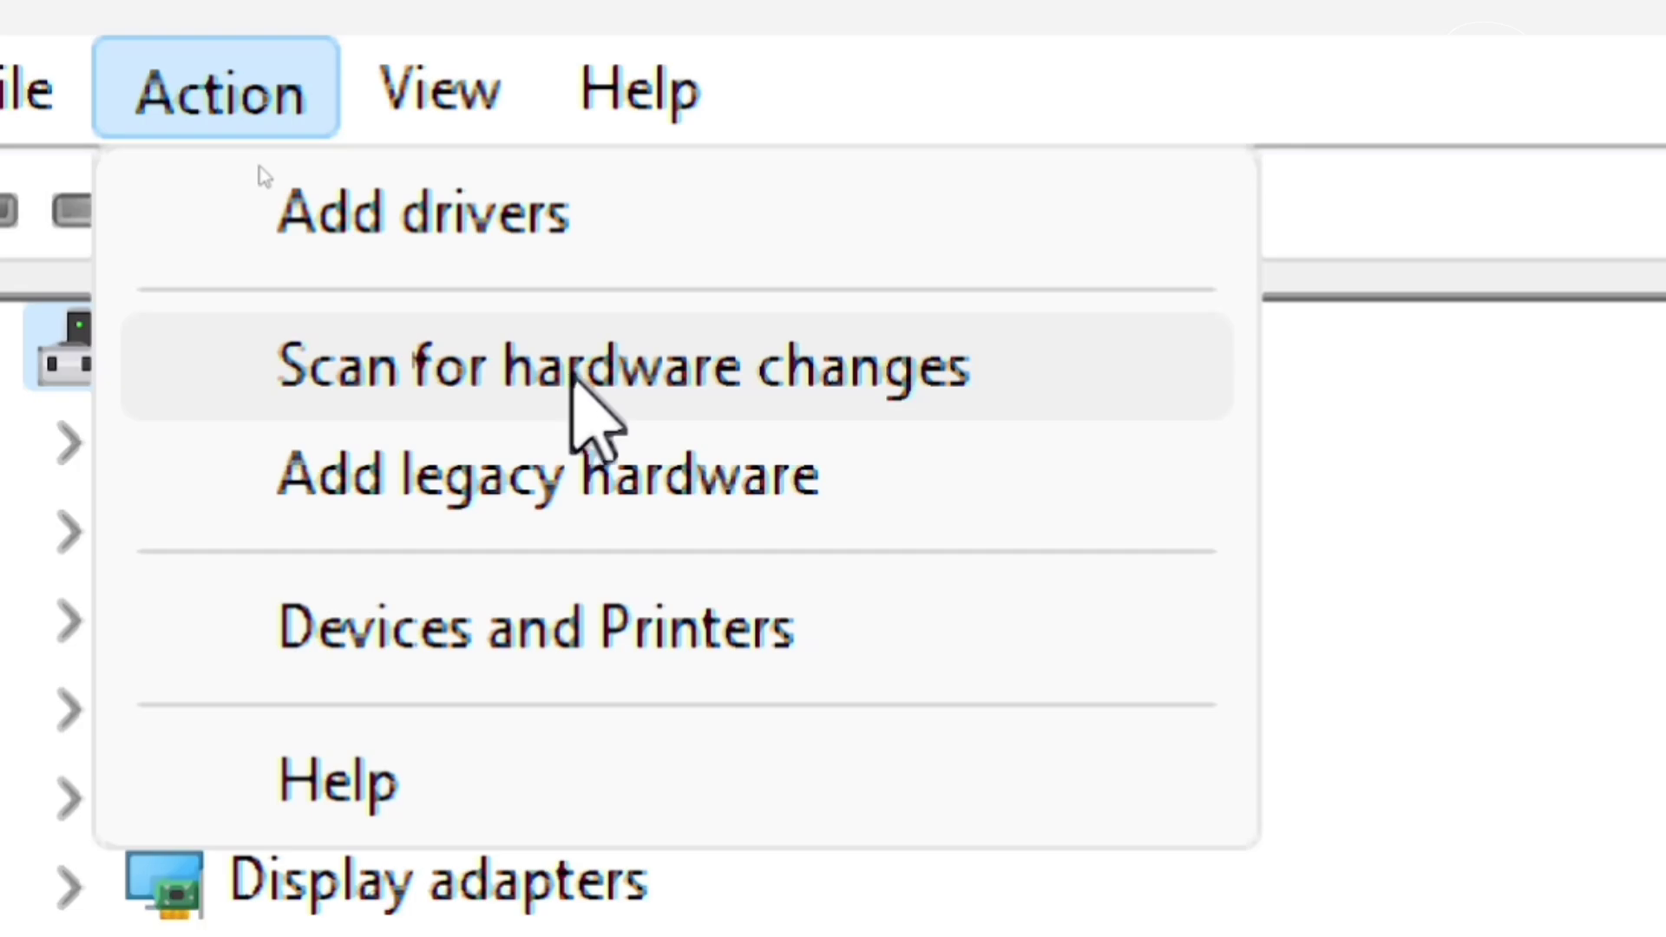
left_click(731, 352)
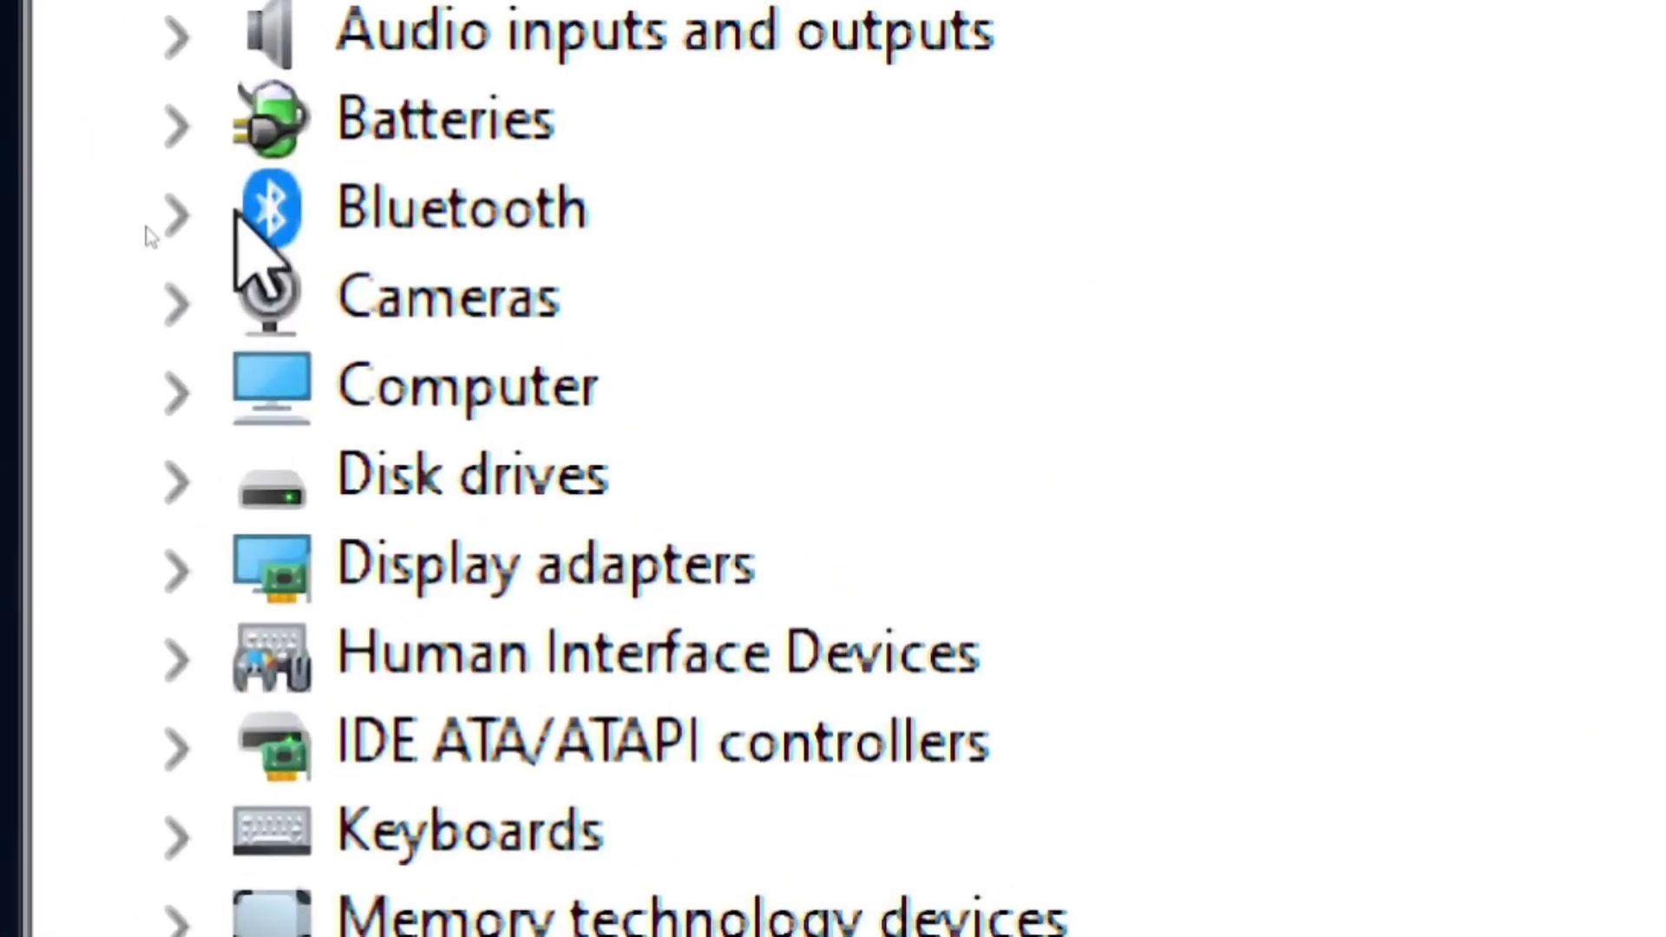
Check the devices listed in the Bluetooth category, collapse it again and close Device Manager.
left_click(174, 217)
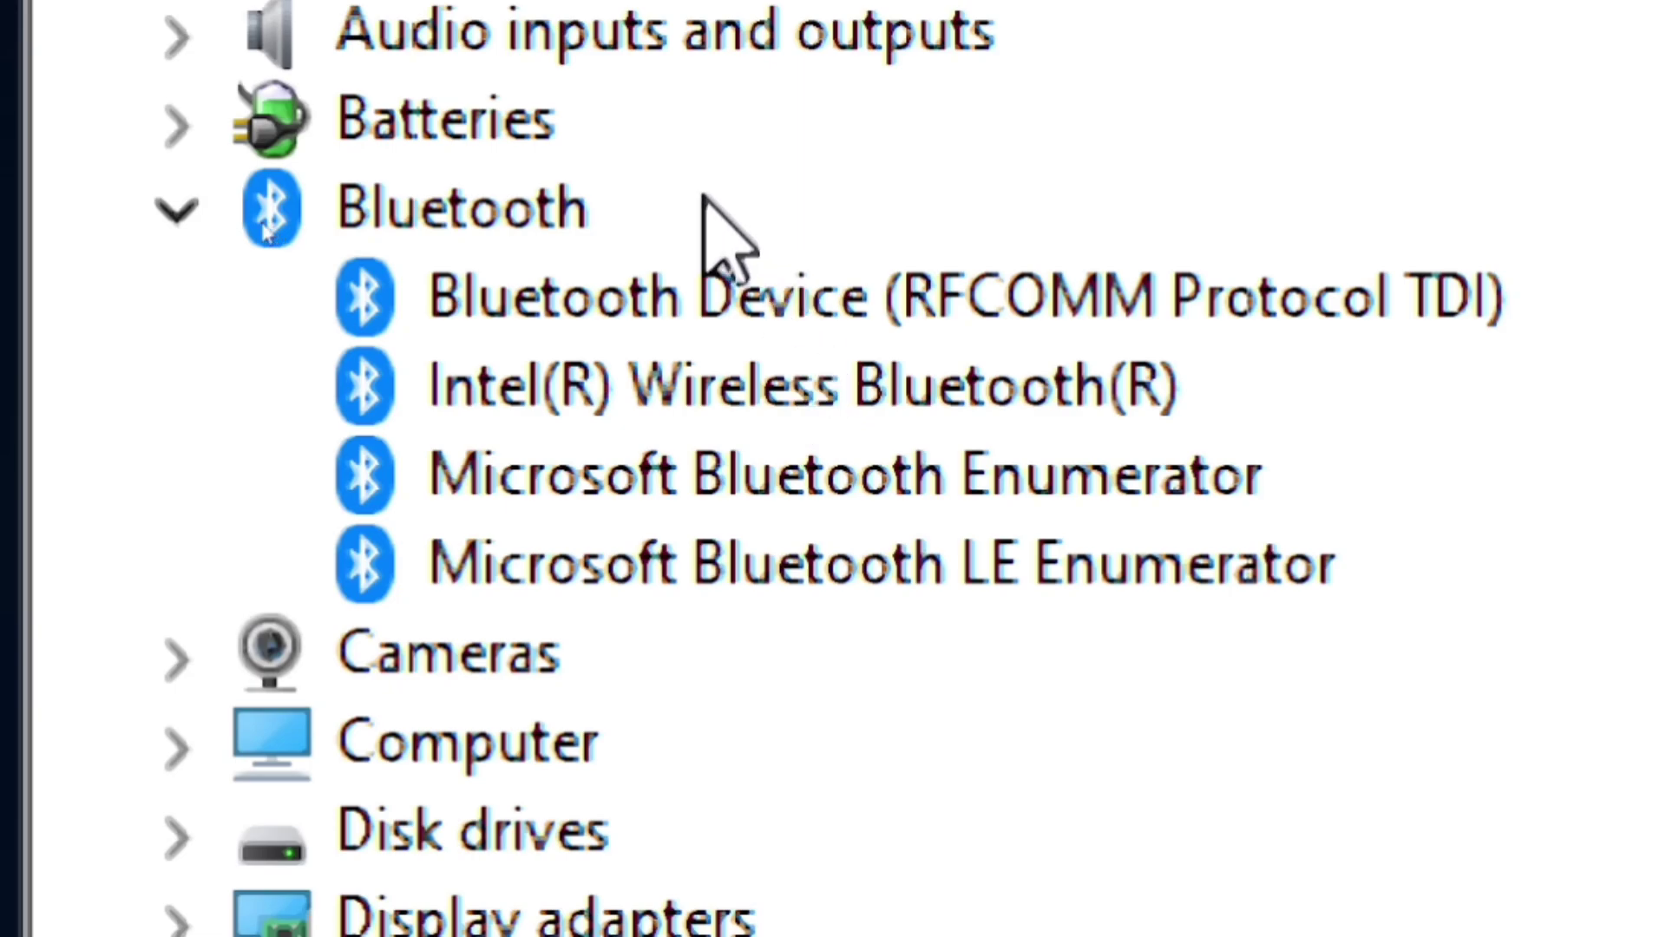
left_click(178, 212)
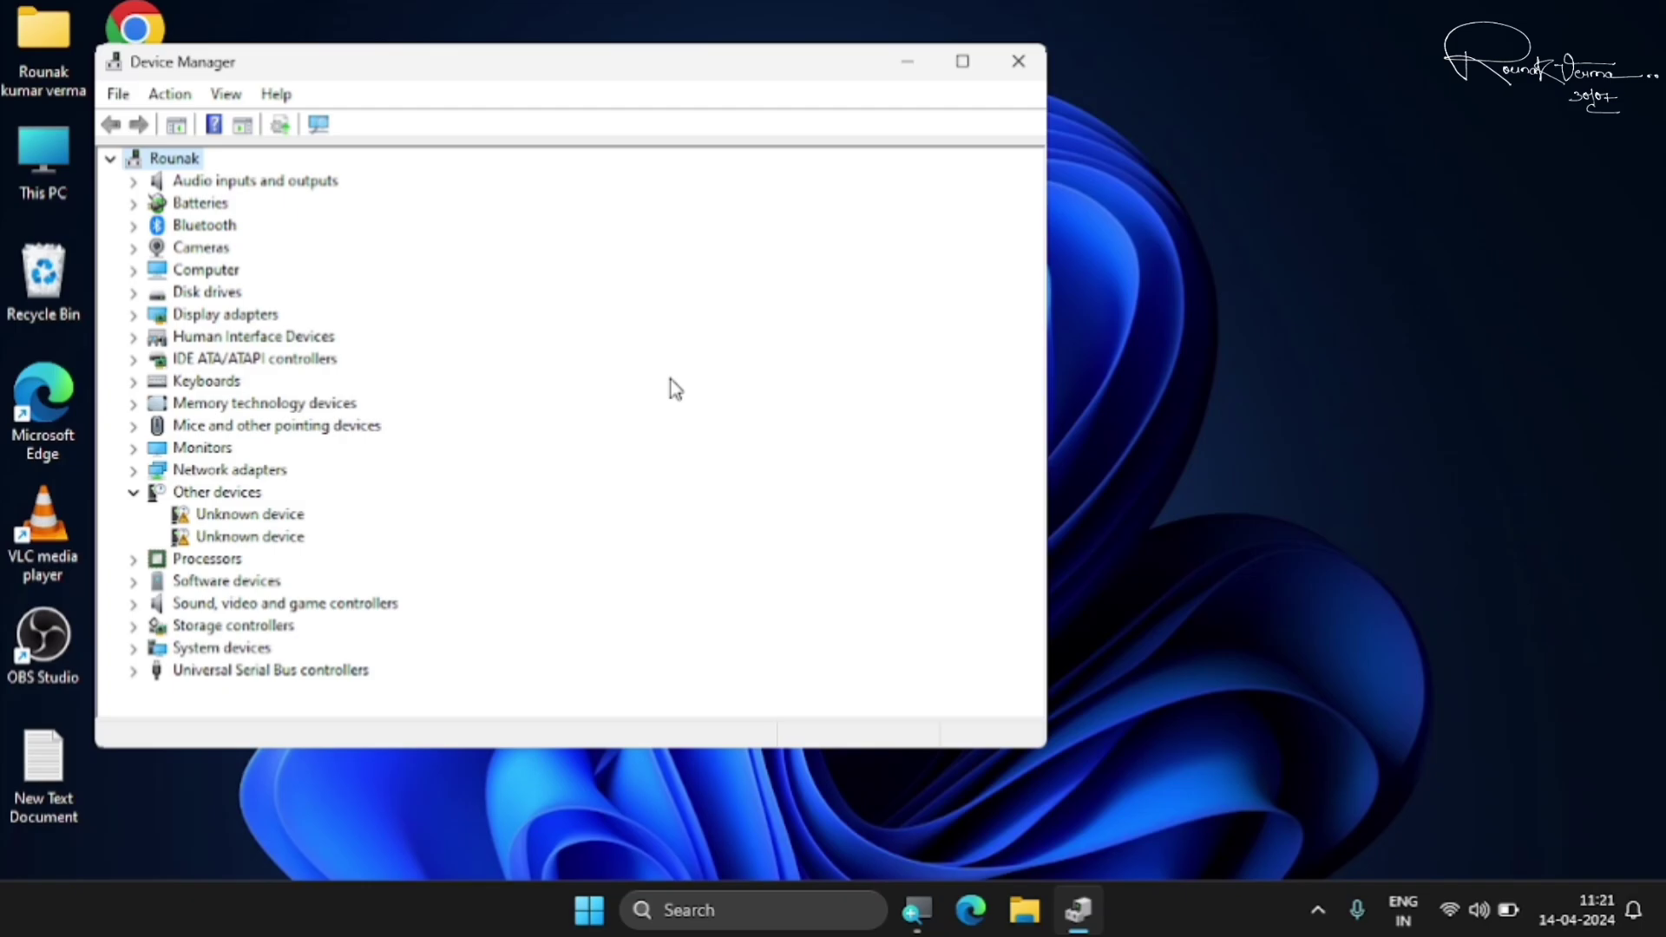
key("alt+F4")
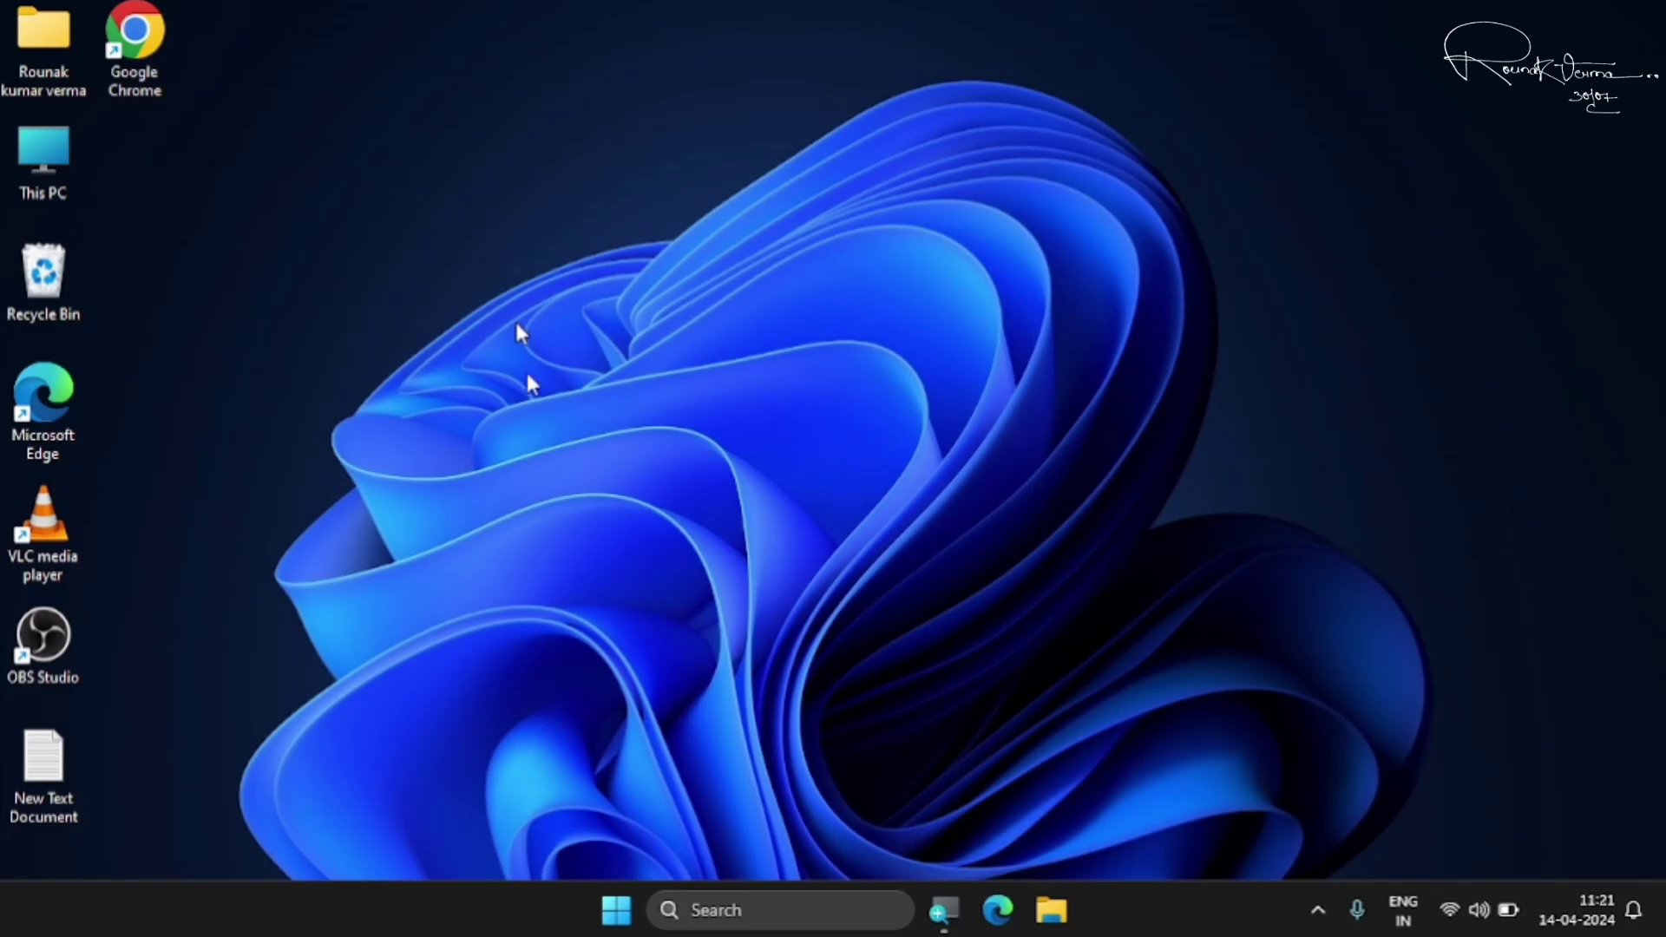
Open the Windows power options that offer Sleep, Shut down and Restart.
left_click(616, 910)
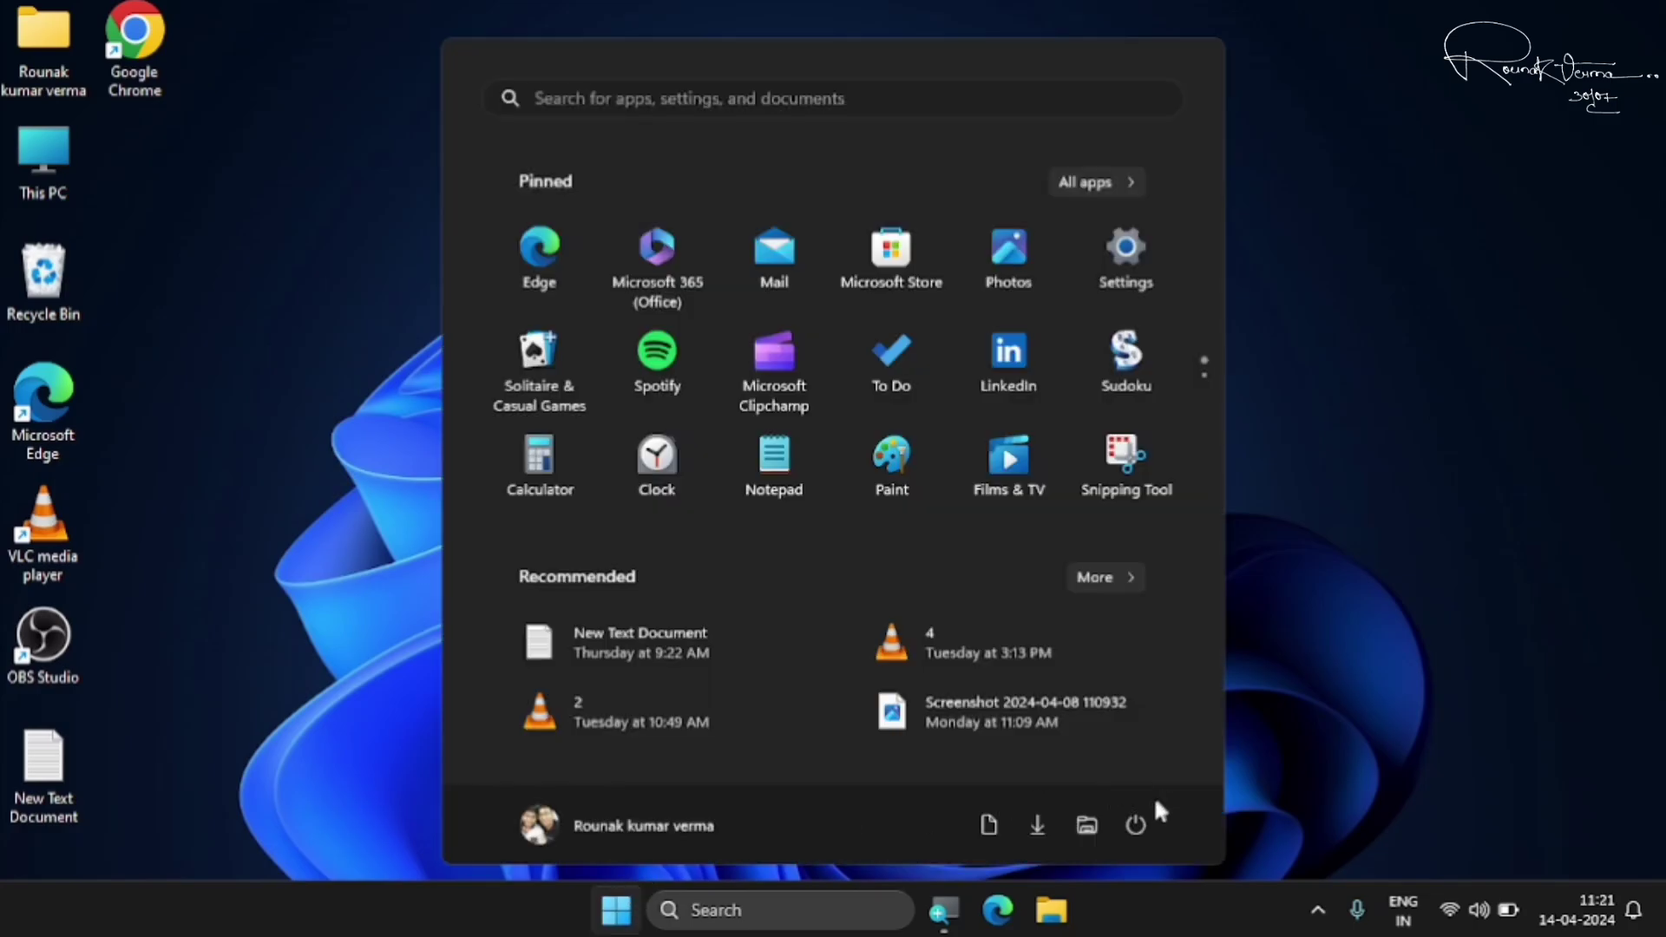
left_click(1135, 824)
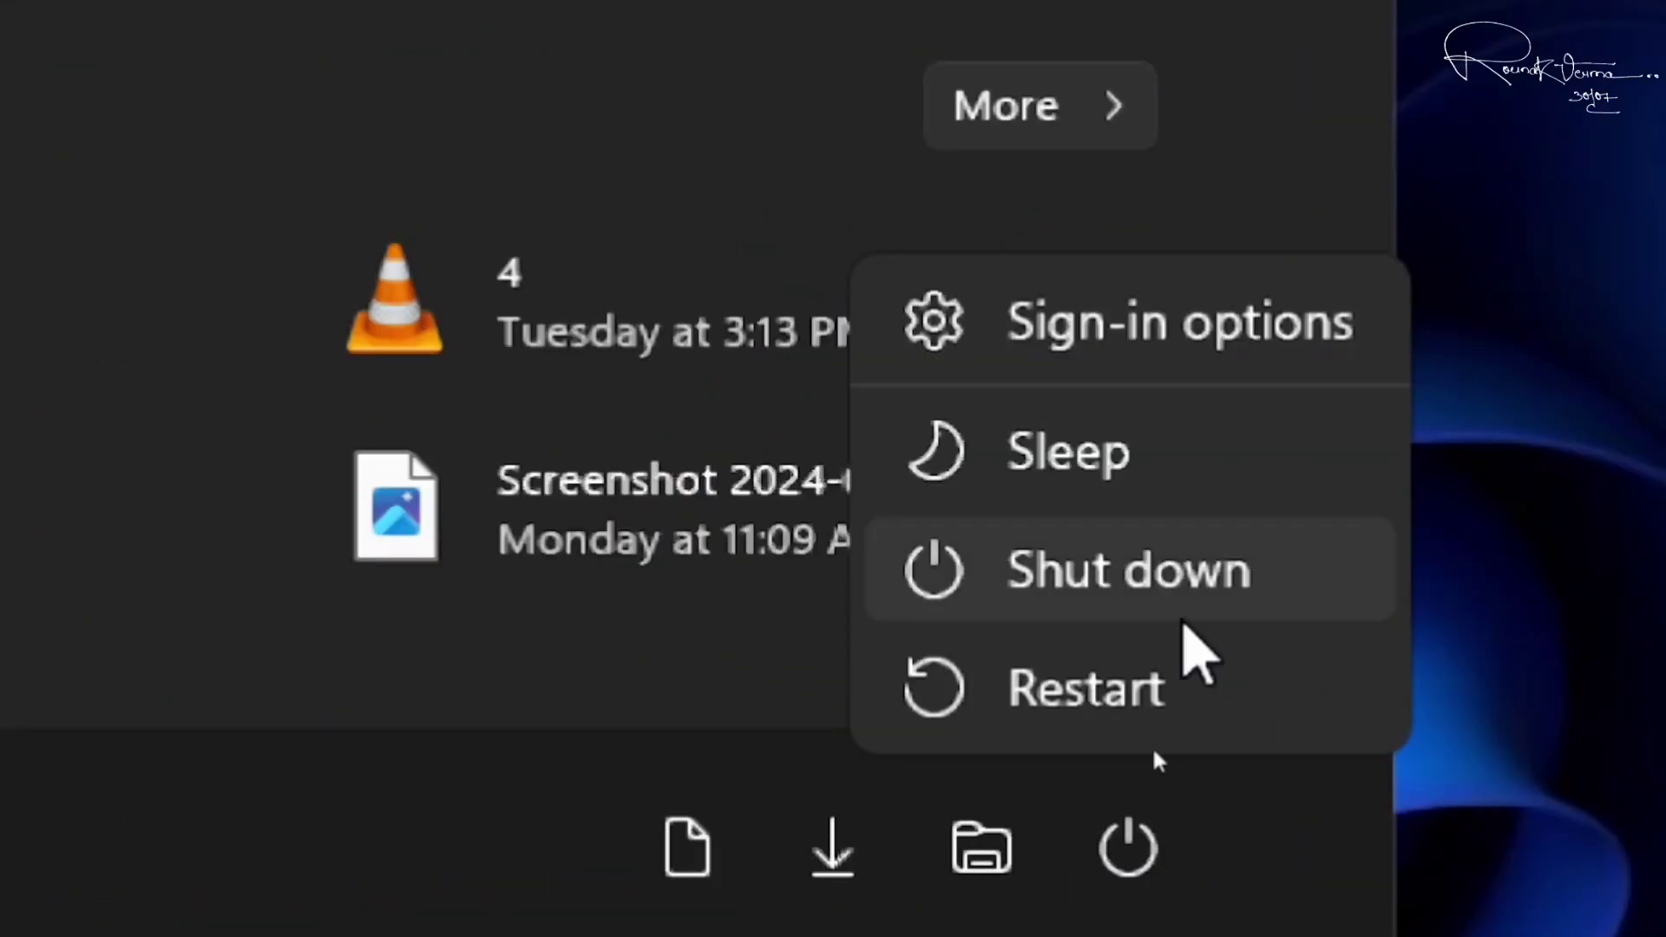